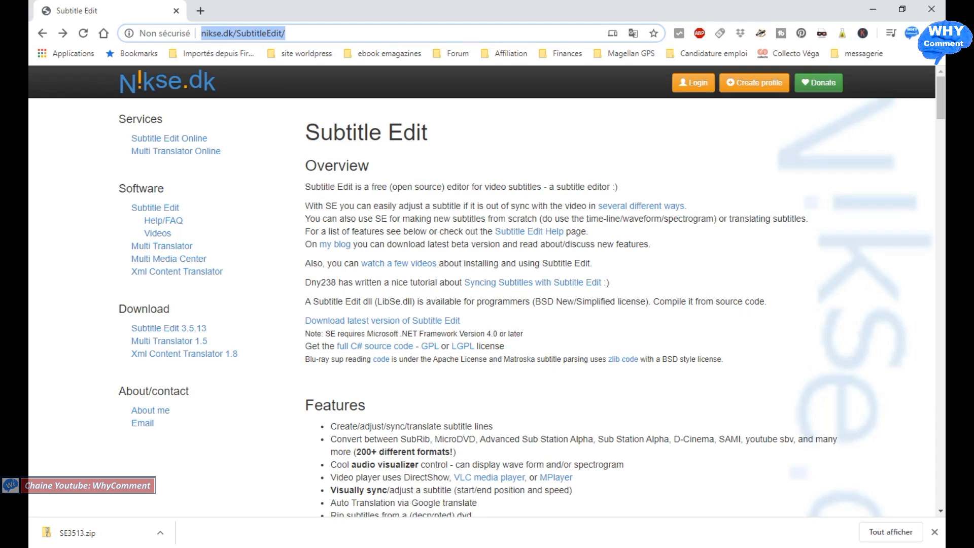
# Step: Open the latest Subtitle Edit release on GitHub and download the SE3513.zip portable archive from the 3.5.13 assets
pyautogui.click(394, 322)
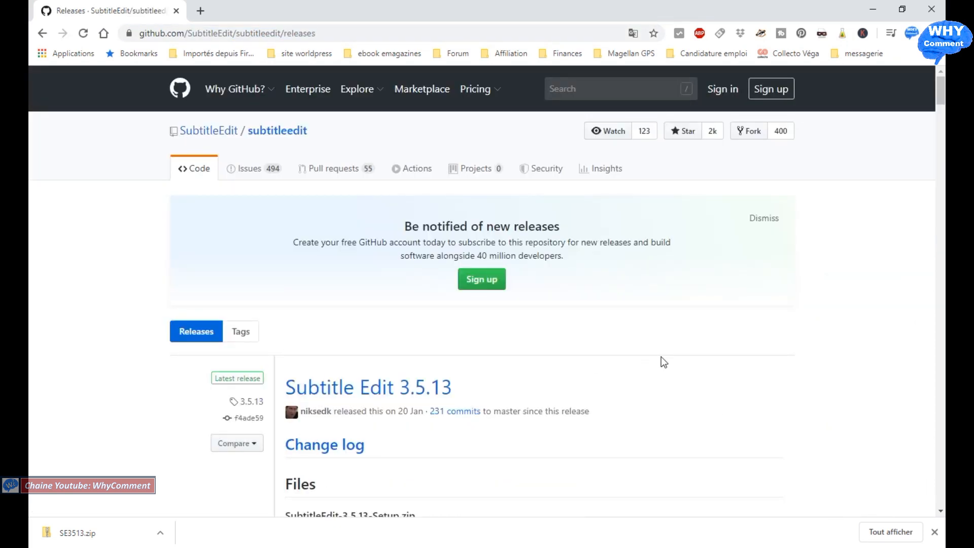
pyautogui.scroll(-5, 661, 360)
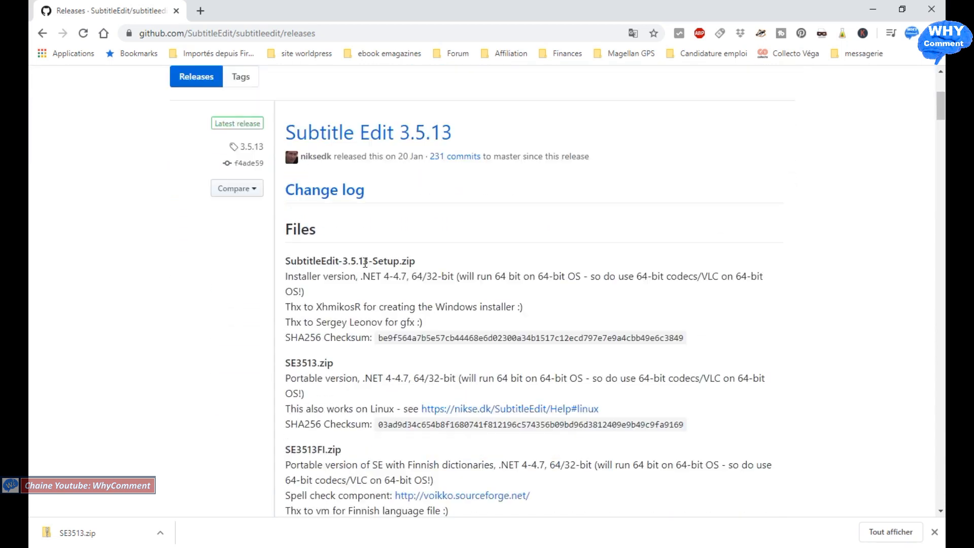
pyautogui.scroll(-10, 365, 262)
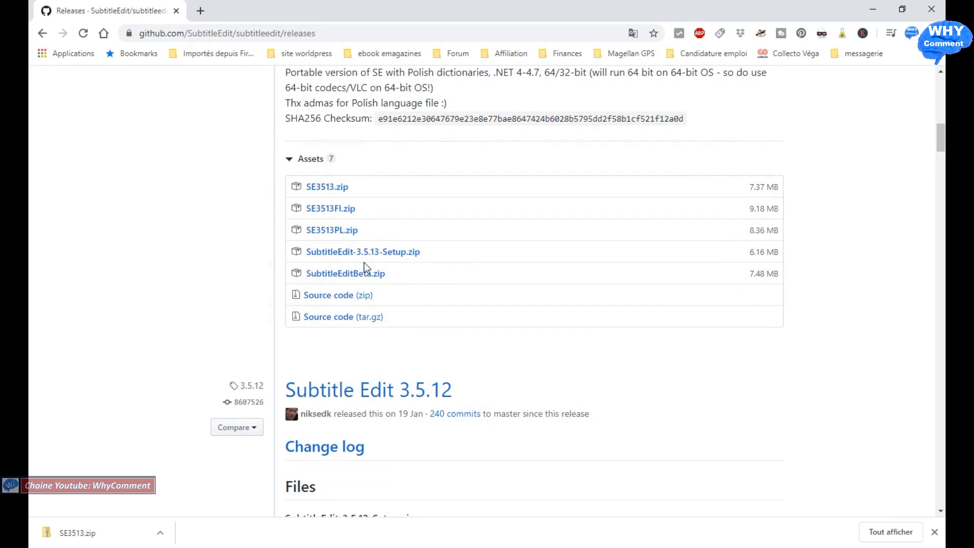
pyautogui.scroll(1, 364, 263)
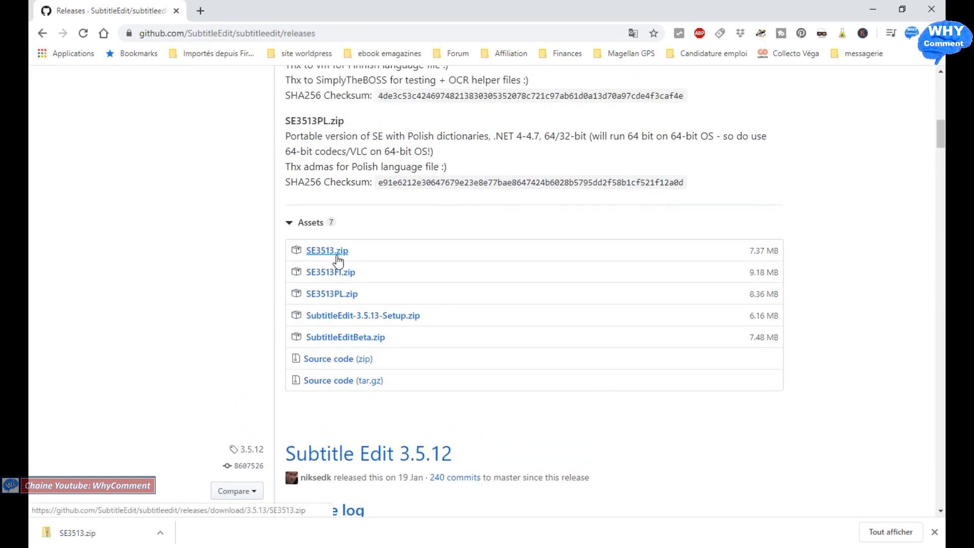
pyautogui.click(338, 256)
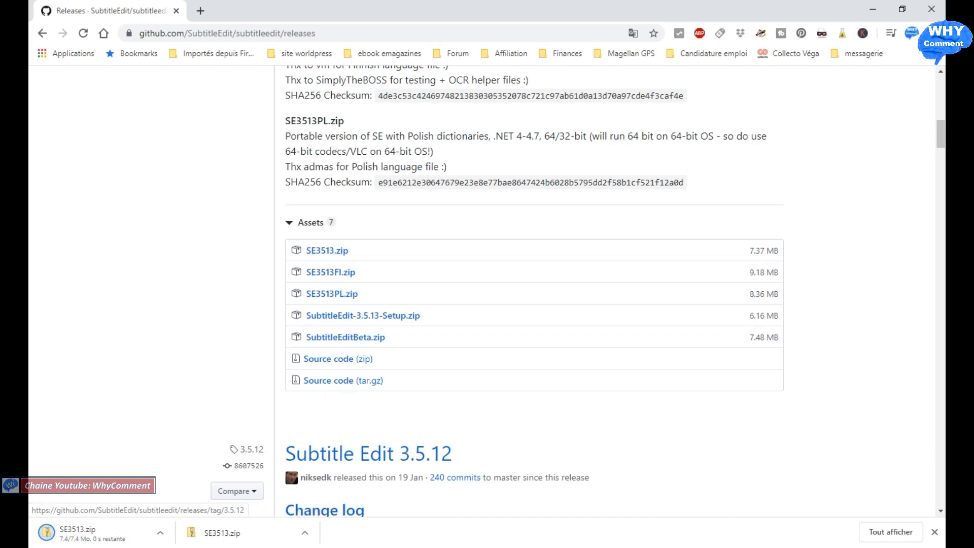
# Step: Copy the downloaded SE3513.zip from its download location into the "Subtitle edit tutoriel" folder
pyautogui.click(160, 533)
pyautogui.click(189, 488)
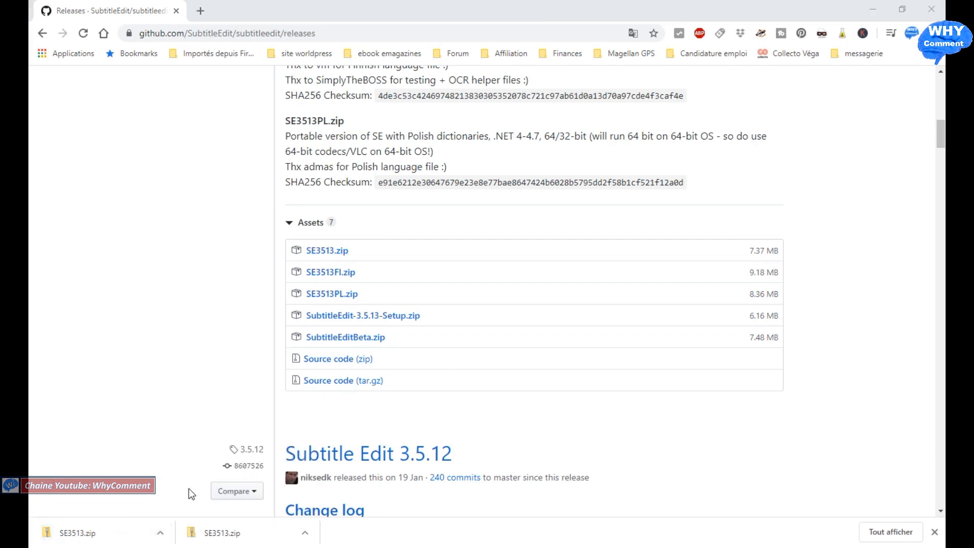
pyautogui.rightClick(555, 171)
pyautogui.click(601, 362)
pyautogui.click(230, 512)
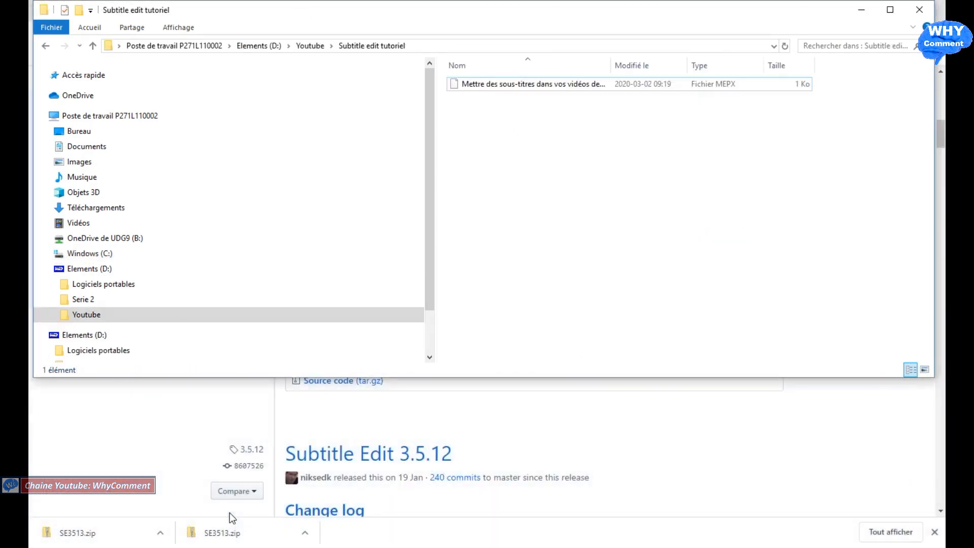
pyautogui.rightClick(616, 155)
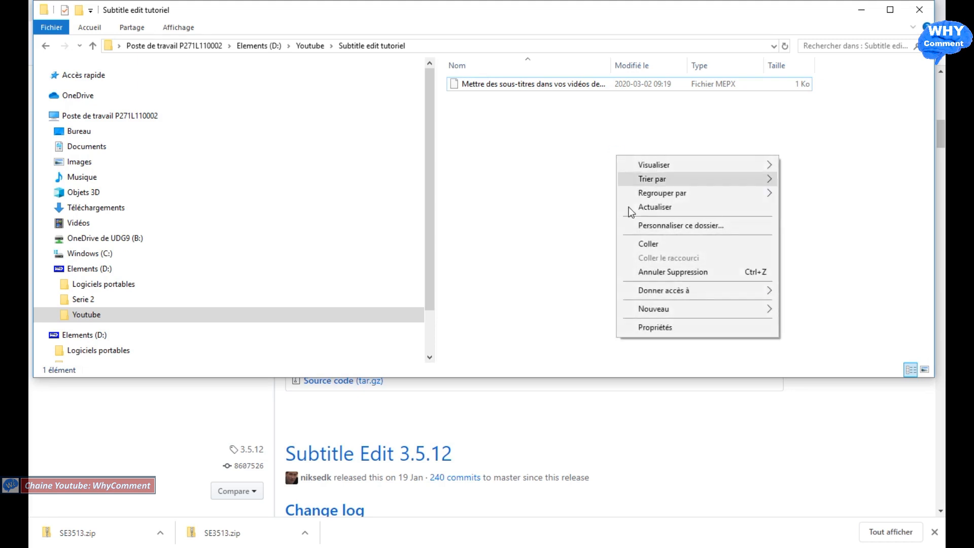
pyautogui.click(647, 244)
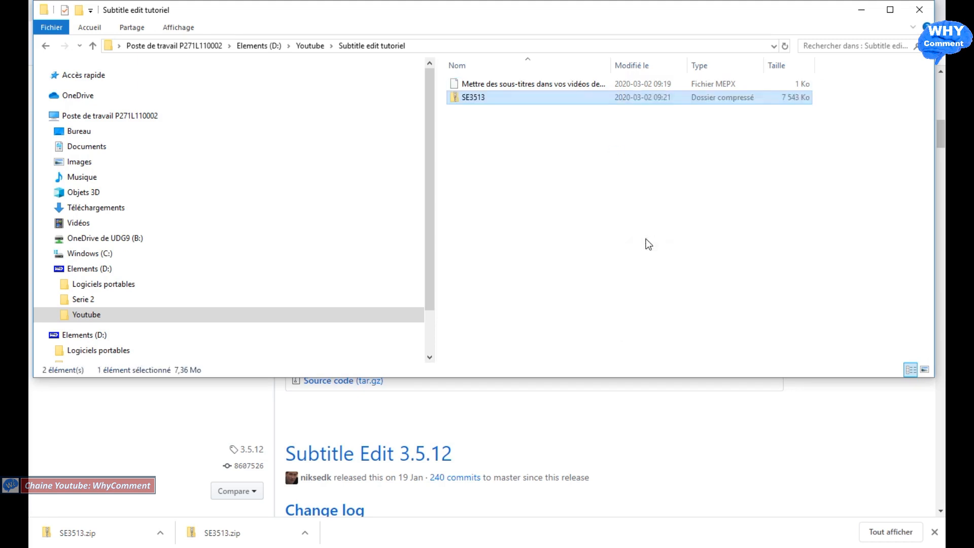
# Step: Extract the SE3513 archive into D:\Youtube\Subtitle edit tutoriel\SE3513
pyautogui.rightClick(581, 106)
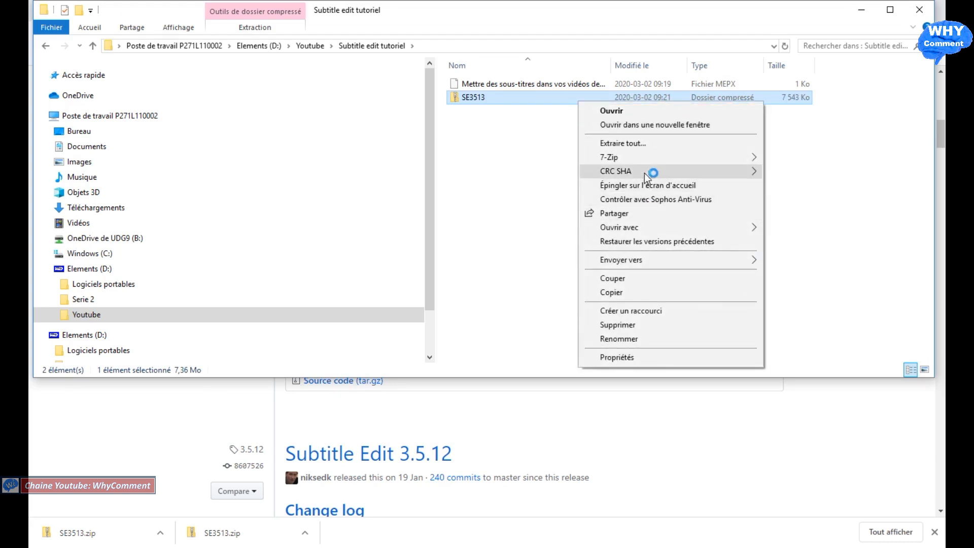
pyautogui.moveTo(641, 157)
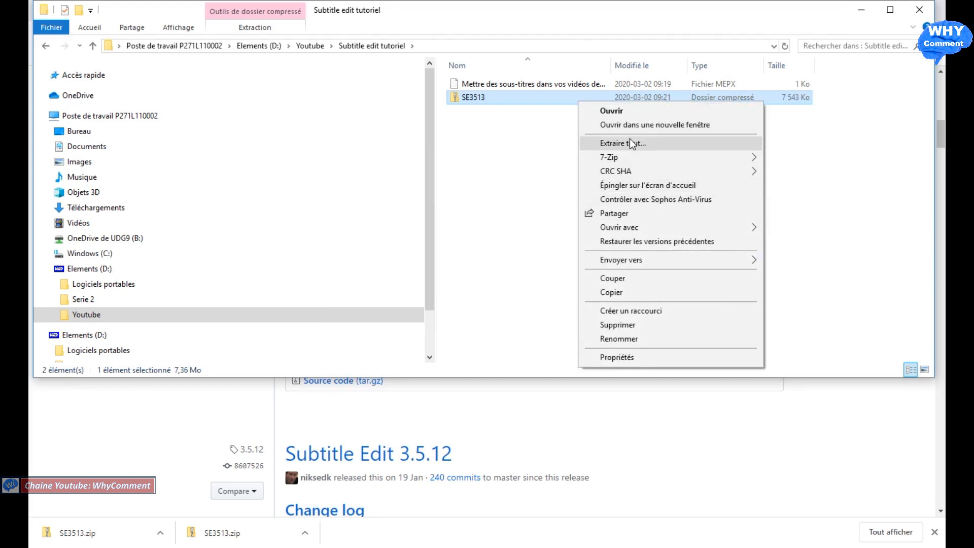
pyautogui.click(629, 139)
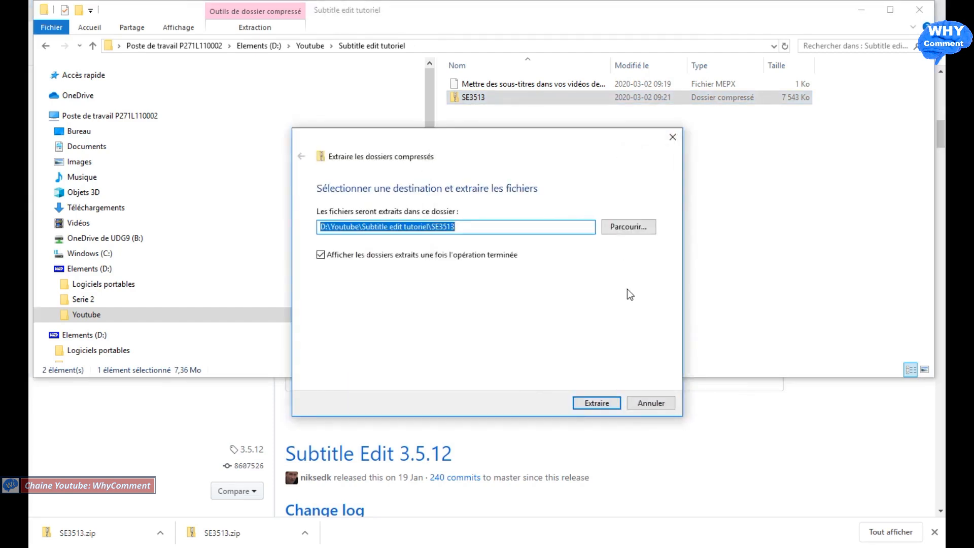
pyautogui.click(598, 403)
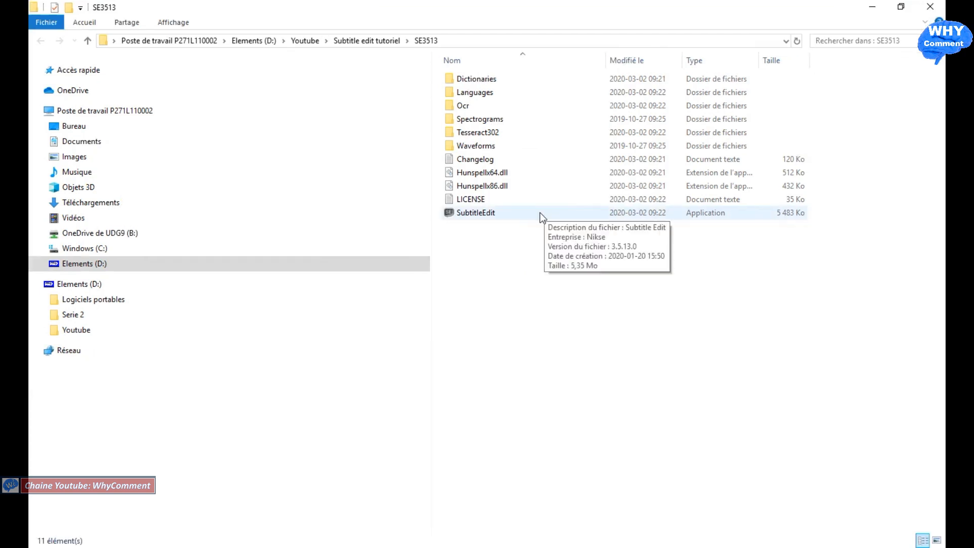
# Step: Launch the SubtitleEdit application from the extracted SE3513 folder and maximize its window
pyautogui.doubleClick(540, 213)
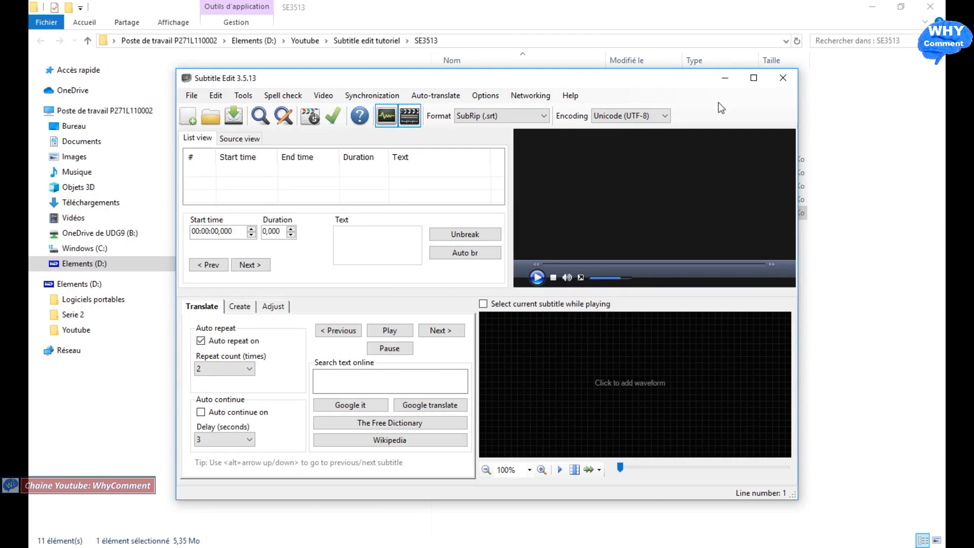
pyautogui.click(752, 80)
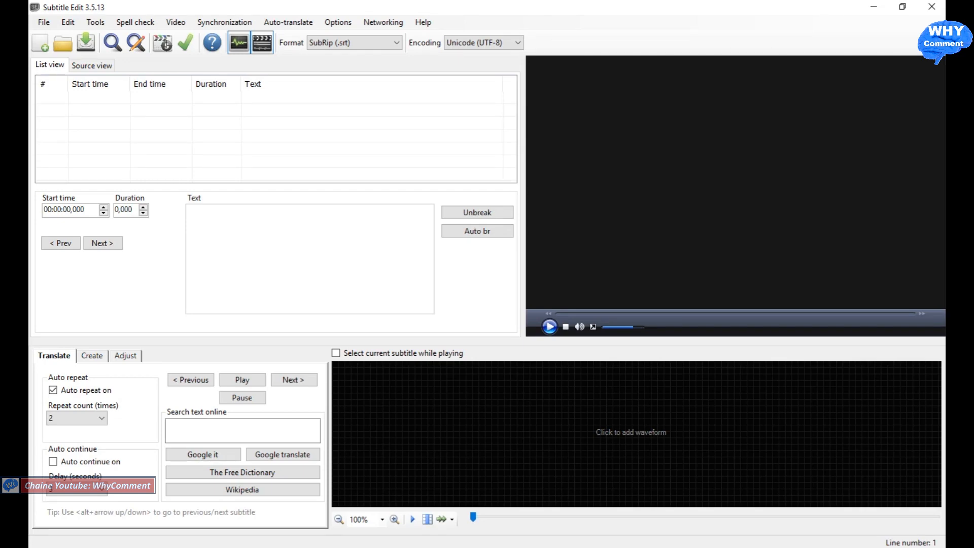
# Step: In the shortcut settings, assign Control+Space to the Video command "Toggle play/pause"
pyautogui.click(339, 23)
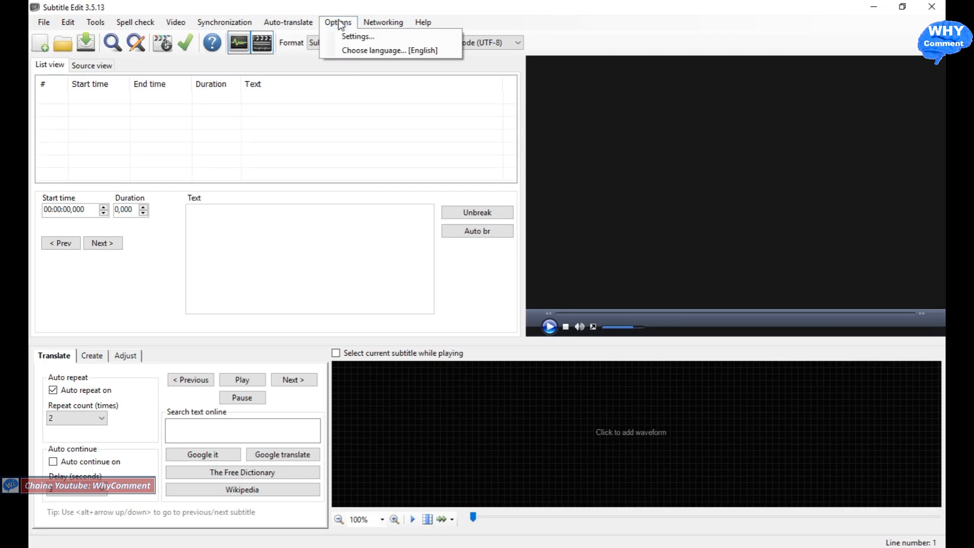
pyautogui.click(357, 38)
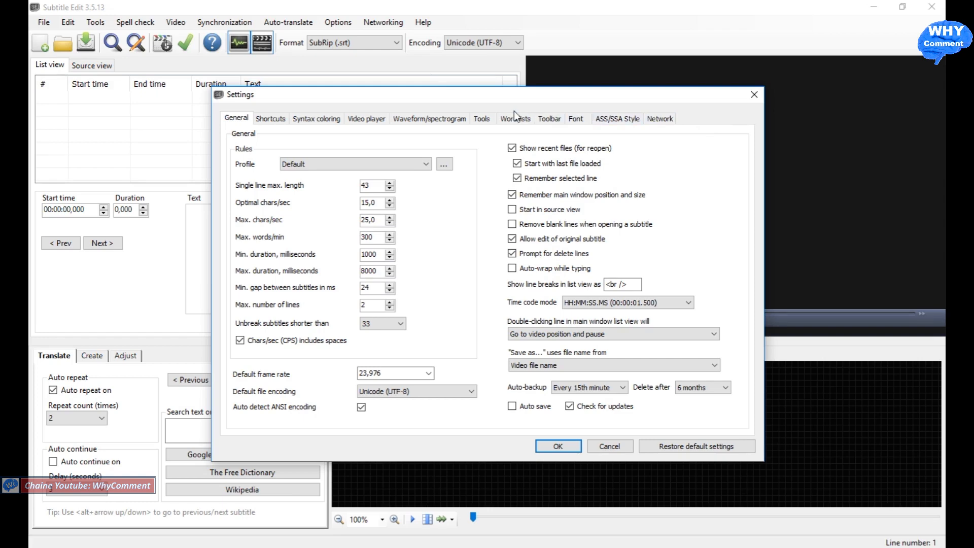
pyautogui.click(269, 119)
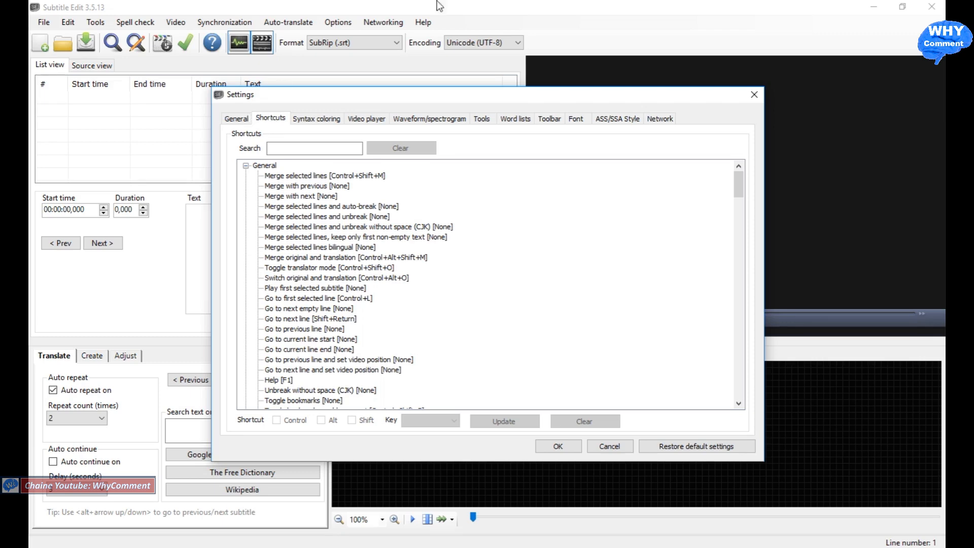
pyautogui.moveTo(741, 178); pyautogui.dragTo(737, 256)
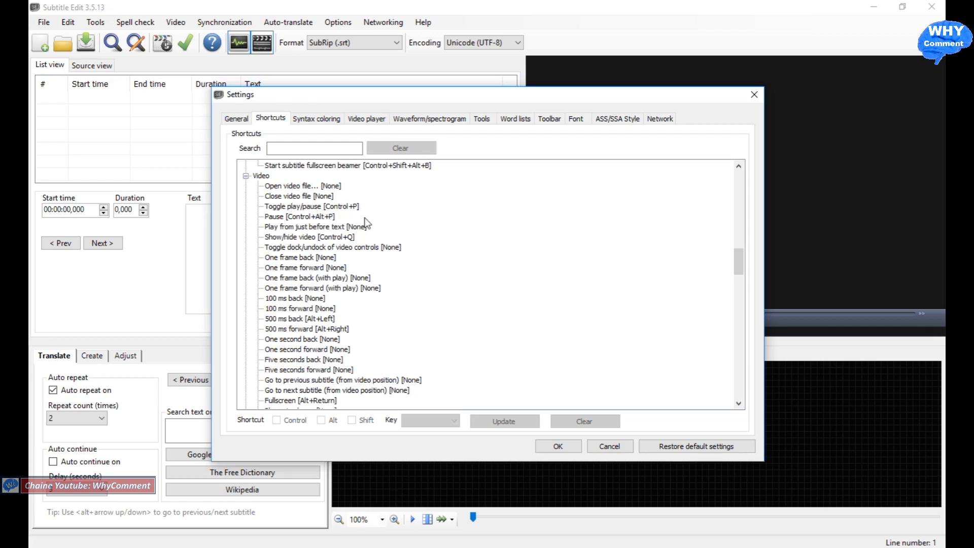
pyautogui.click(306, 207)
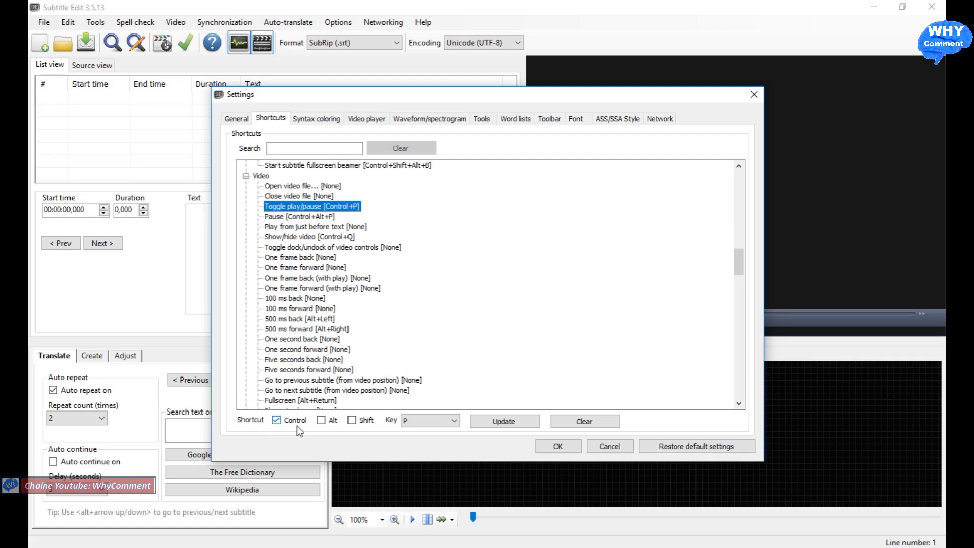
pyautogui.click(455, 422)
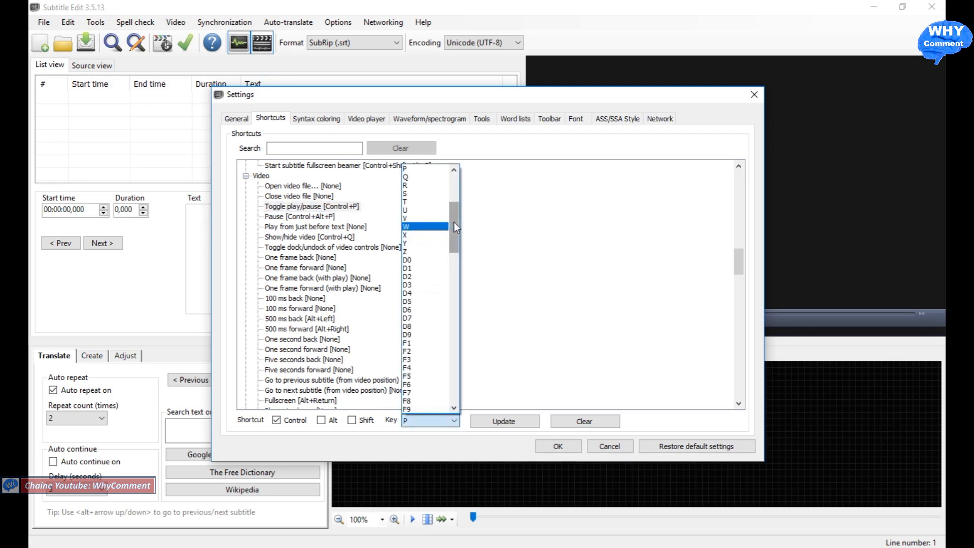
pyautogui.moveTo(454, 223); pyautogui.dragTo(452, 264)
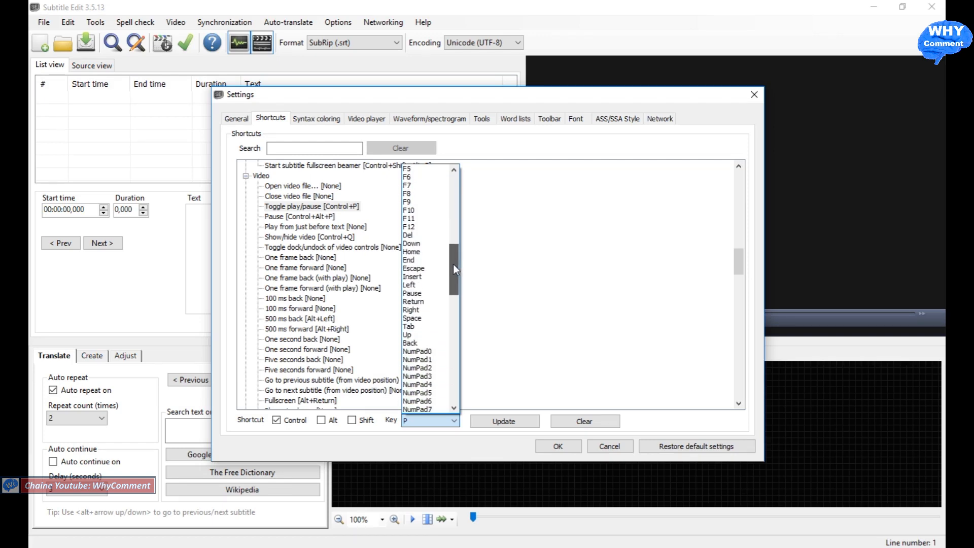
pyautogui.click(423, 321)
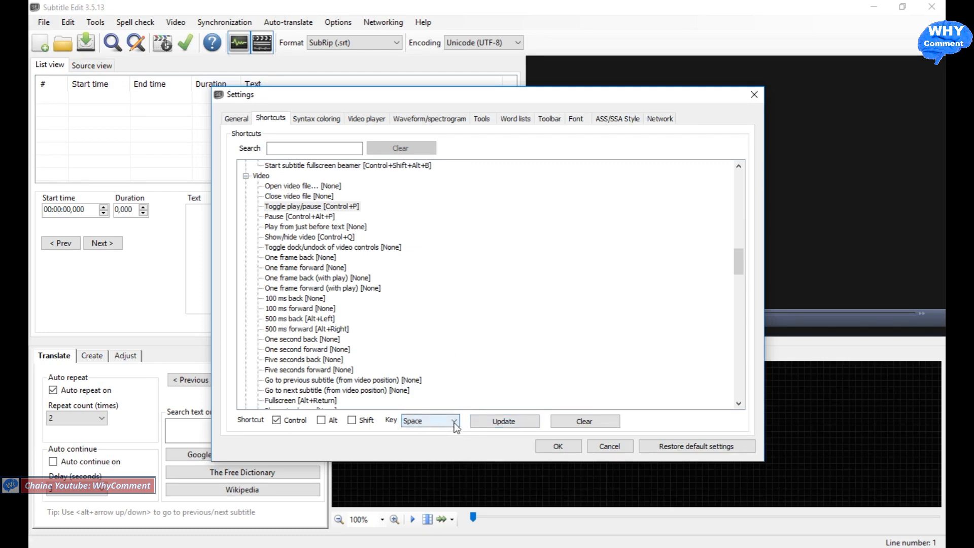
pyautogui.click(498, 423)
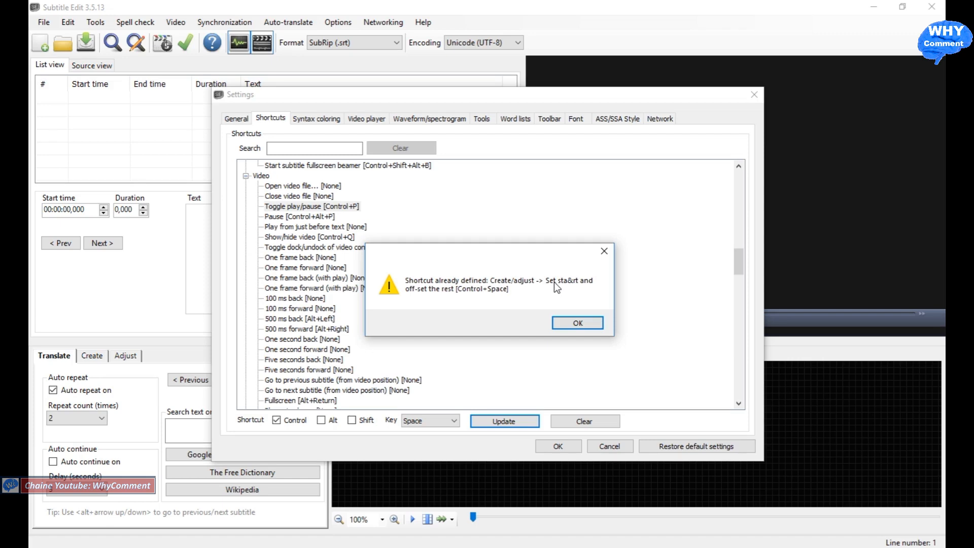
# Step: Filter the shortcuts by "control" and set the key of "Set start and off-set the rest" under Create/adjust to None
pyautogui.click(352, 400)
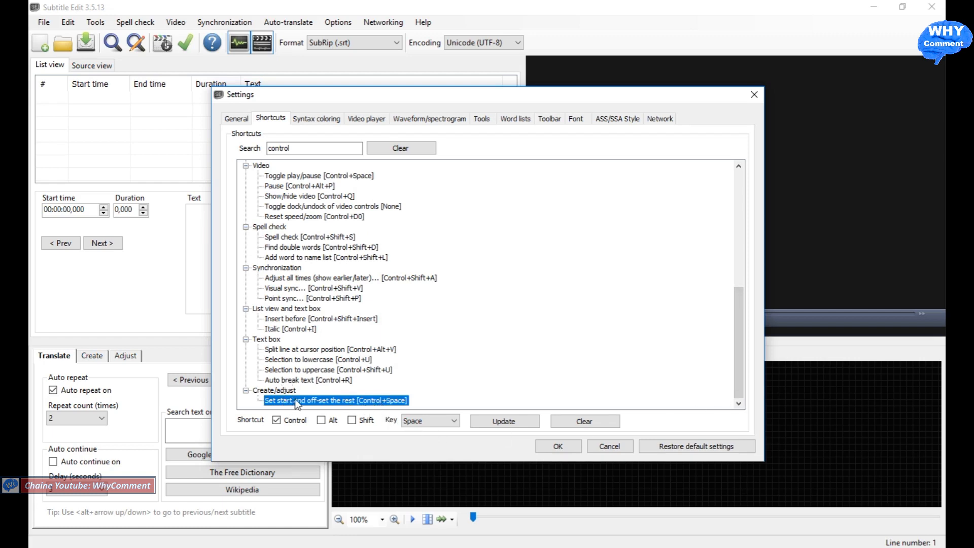
pyautogui.click(455, 421)
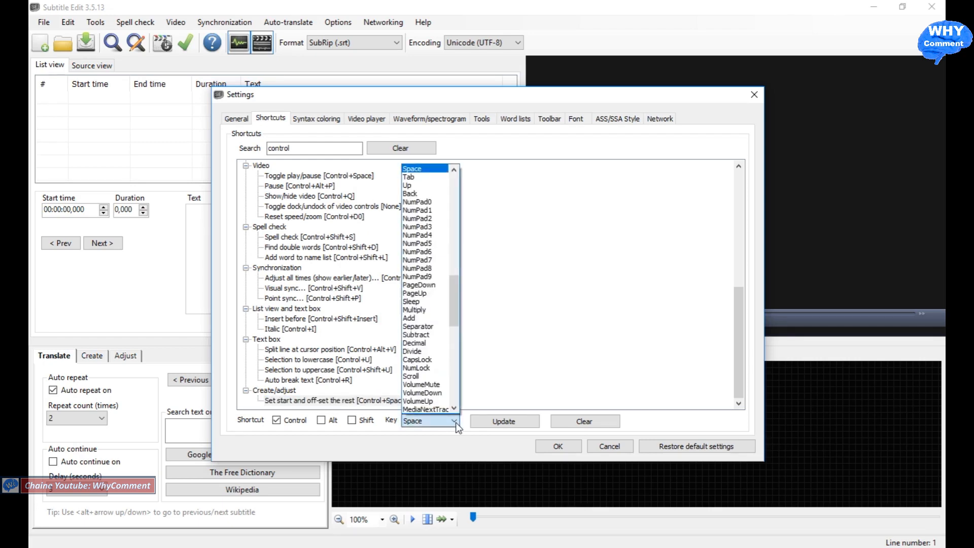
pyautogui.moveTo(453, 302); pyautogui.dragTo(457, 191)
pyautogui.click(420, 169)
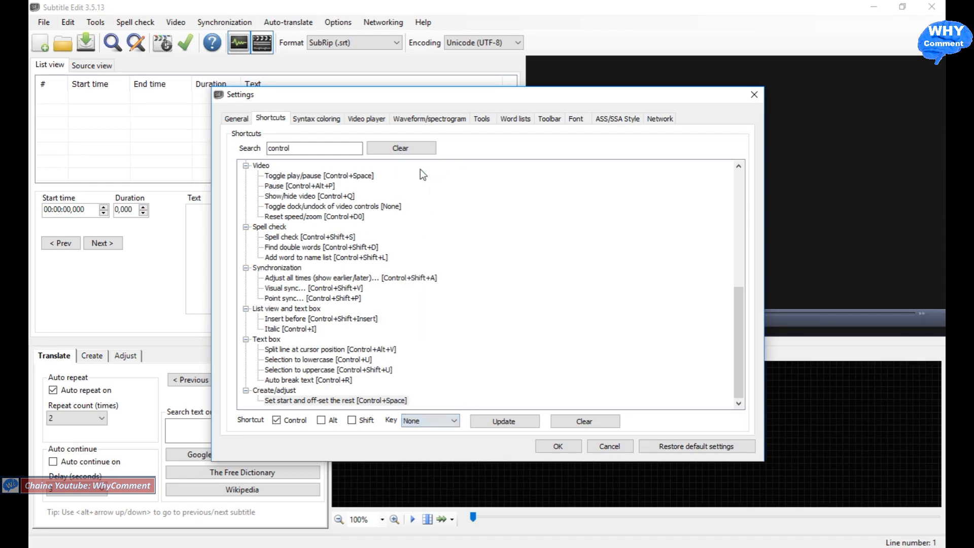
pyautogui.click(512, 421)
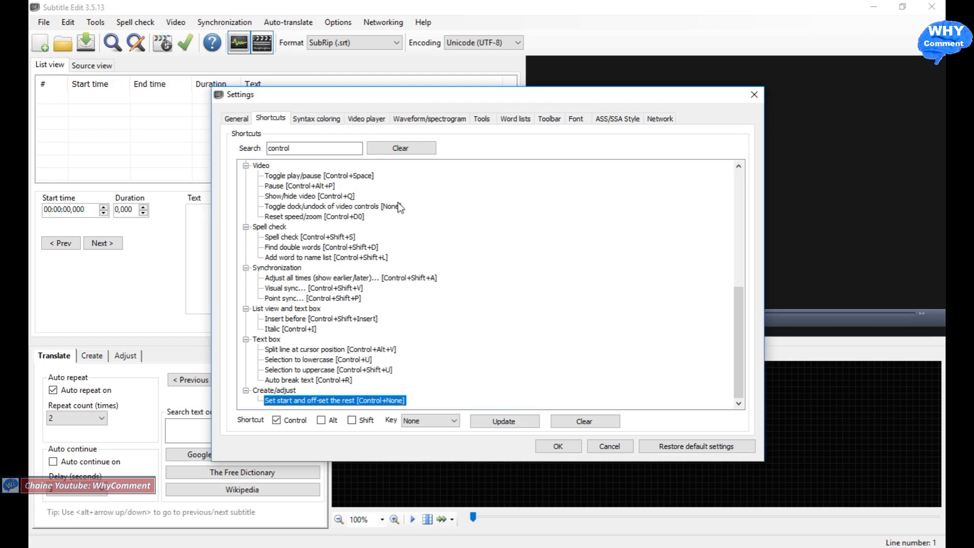
# Step: Review which commands already use Control combinations, and clear the shortcut search filter to list all commands
pyautogui.click(325, 177)
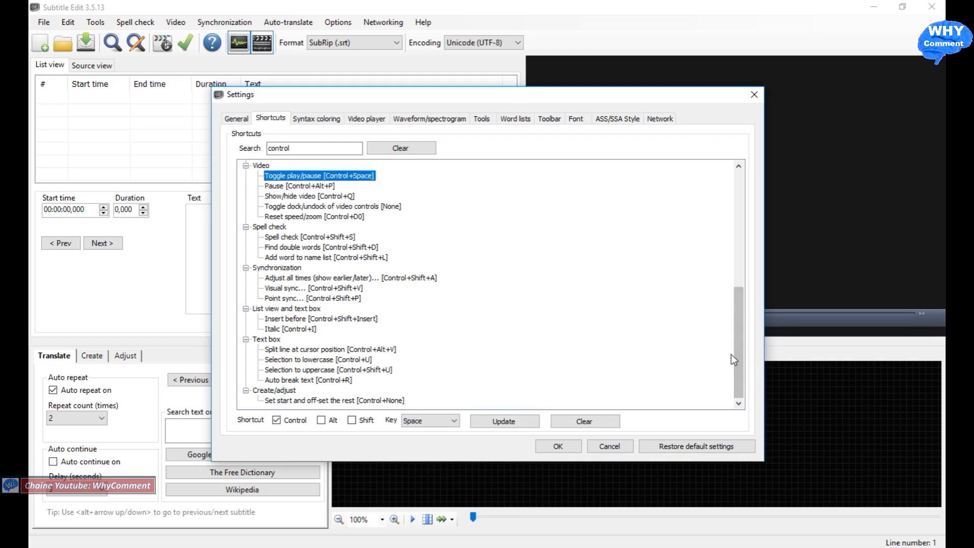
pyautogui.scroll(5, 733, 363)
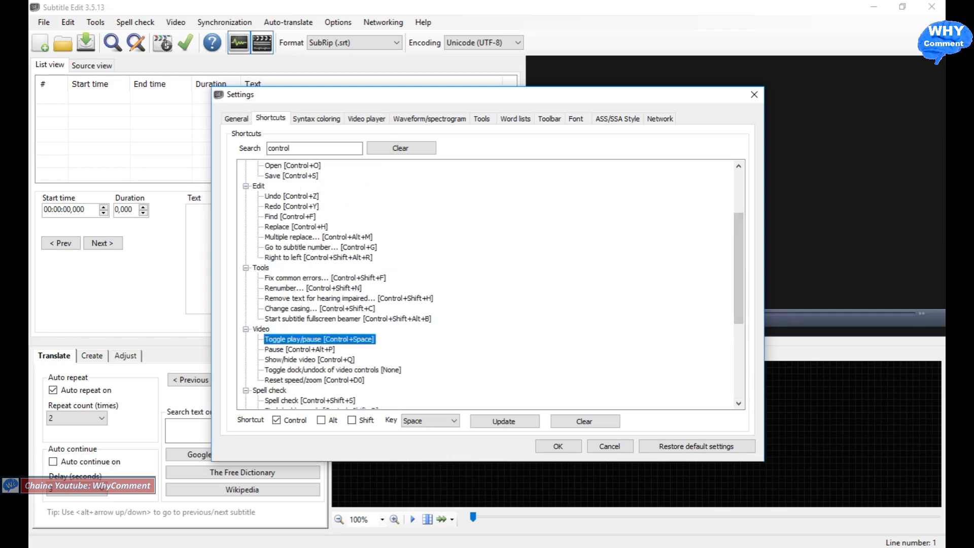
pyautogui.scroll(3, 419, 319)
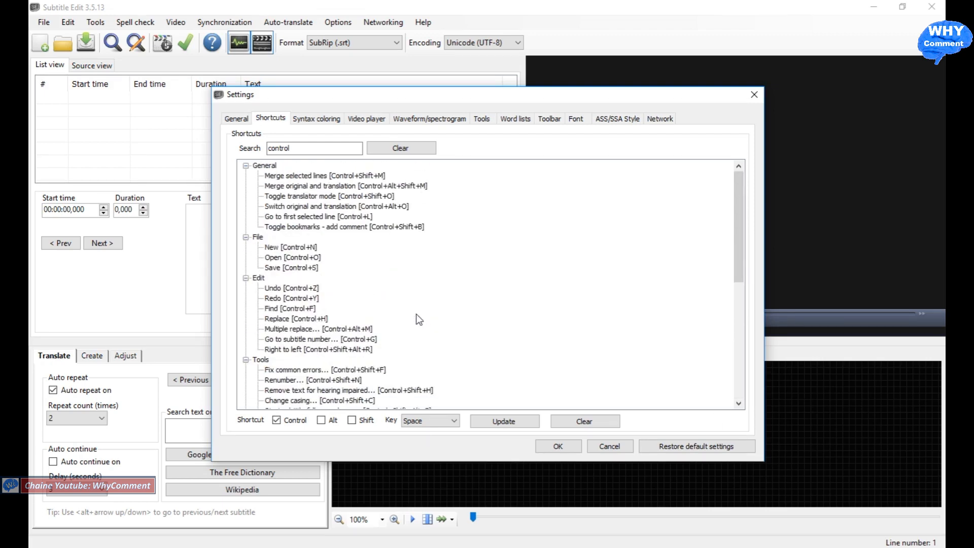
pyautogui.scroll(-1, 419, 320)
pyautogui.scroll(-3, 416, 314)
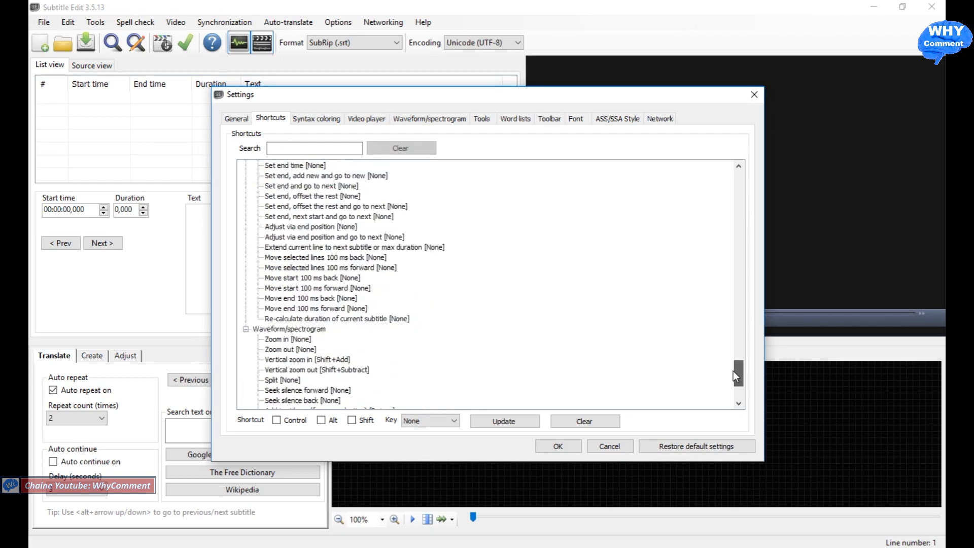
pyautogui.moveTo(733, 371); pyautogui.dragTo(731, 351)
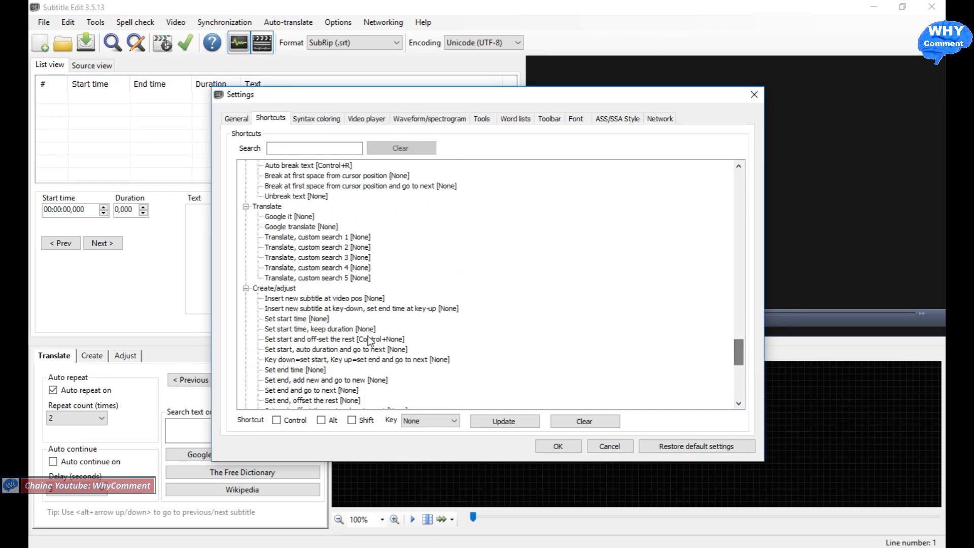
# Step: Assign Control+Down to "Key down=set start, Key up=set end and go to next" under Create/adjust and save the settings
pyautogui.click(277, 290)
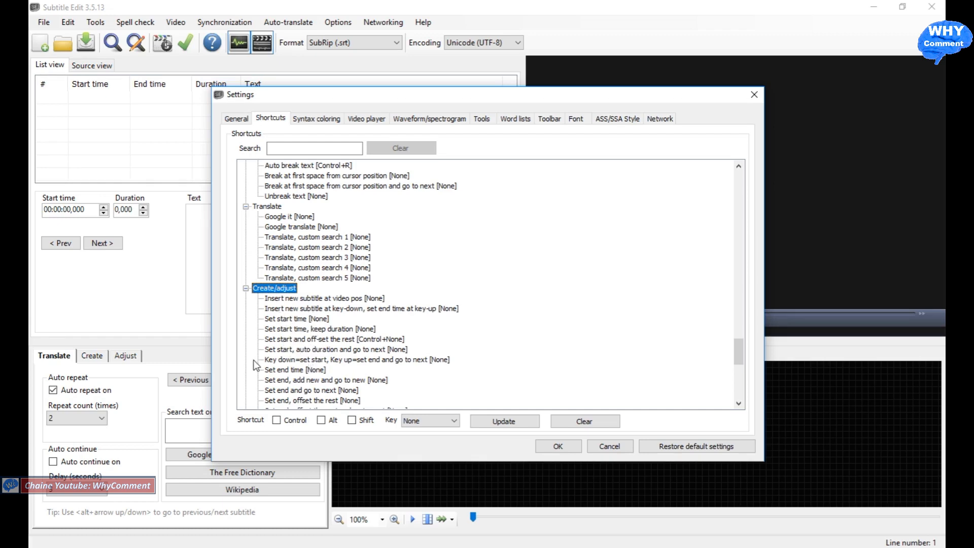
pyautogui.click(280, 360)
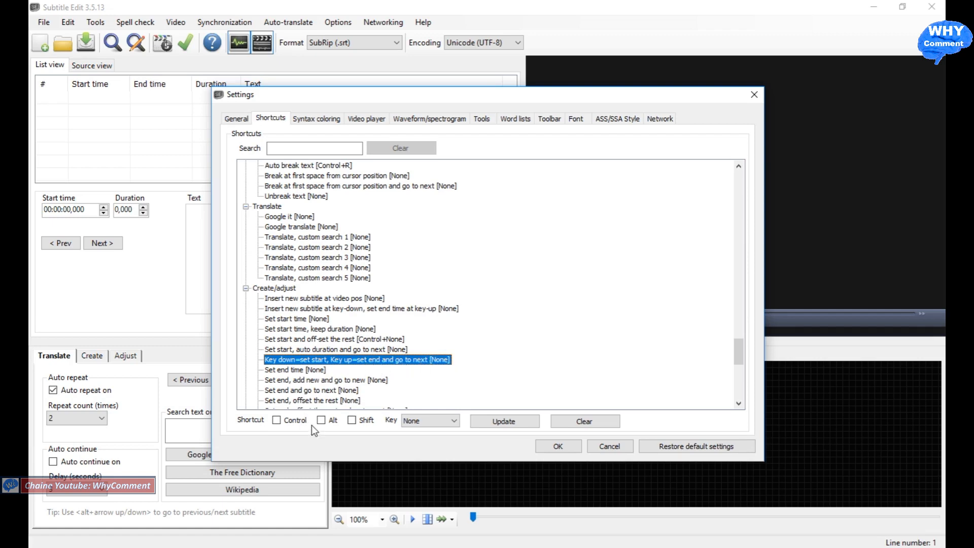
pyautogui.click(277, 422)
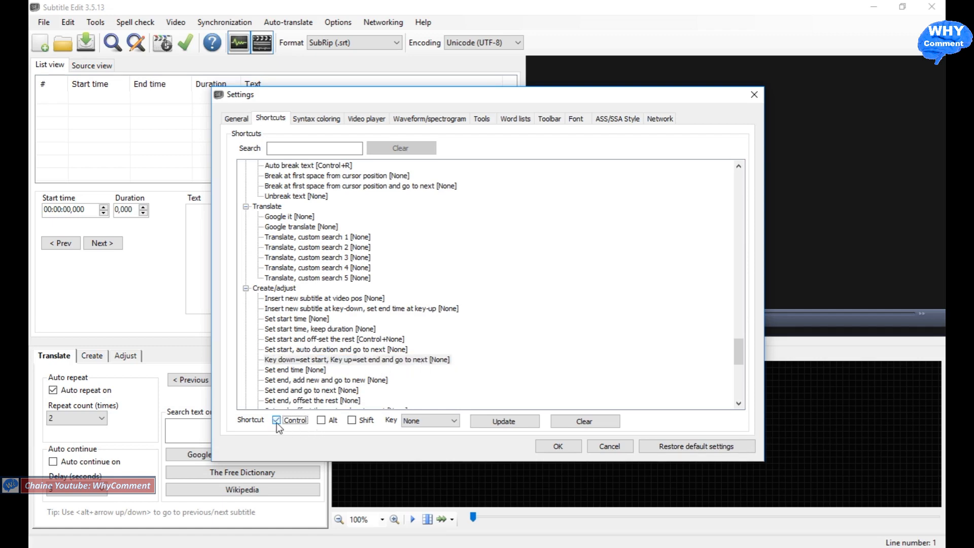
pyautogui.click(454, 426)
pyautogui.moveTo(452, 190); pyautogui.dragTo(454, 250)
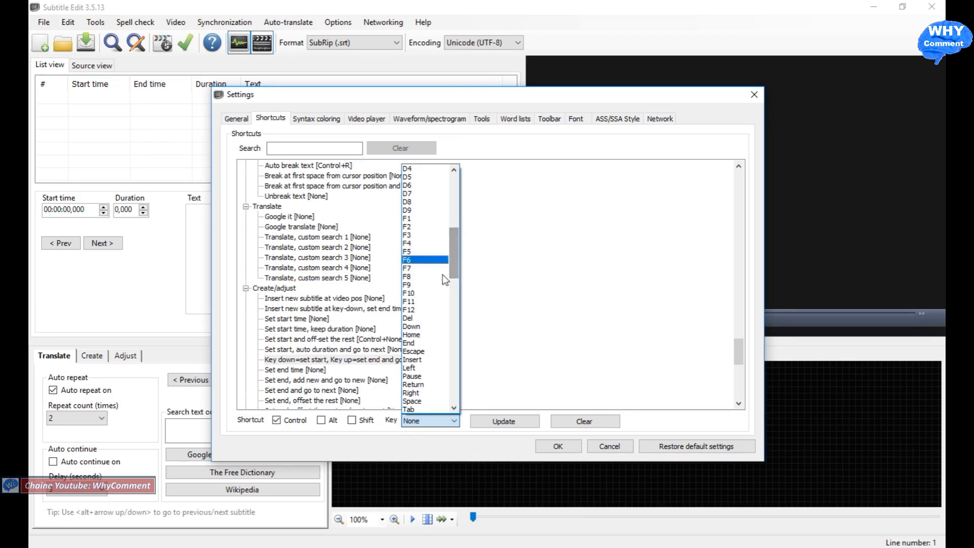
pyautogui.click(427, 327)
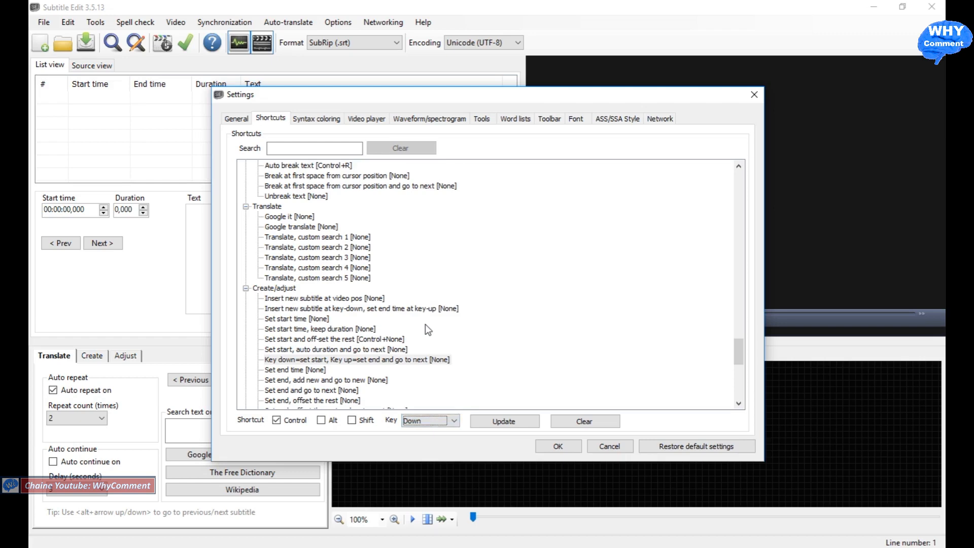
pyautogui.click(514, 425)
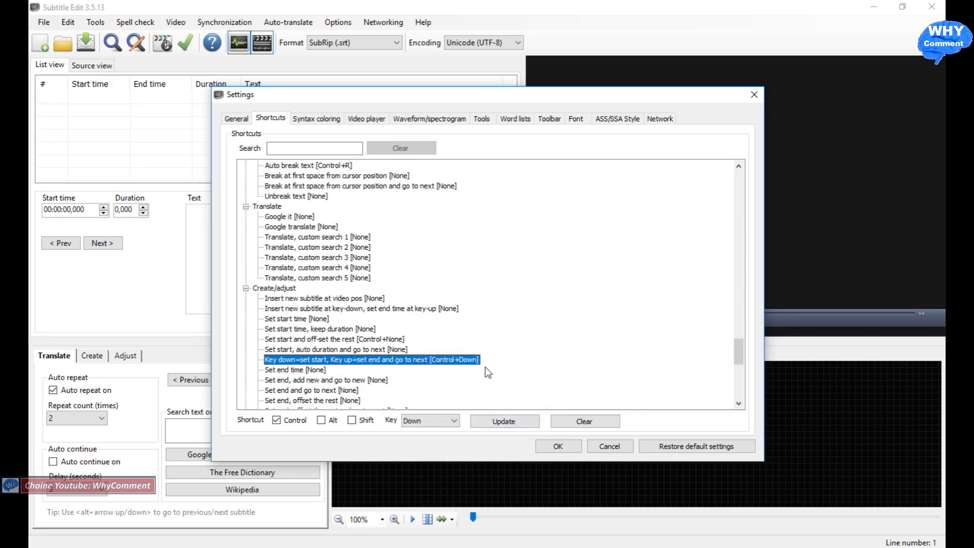
pyautogui.click(561, 447)
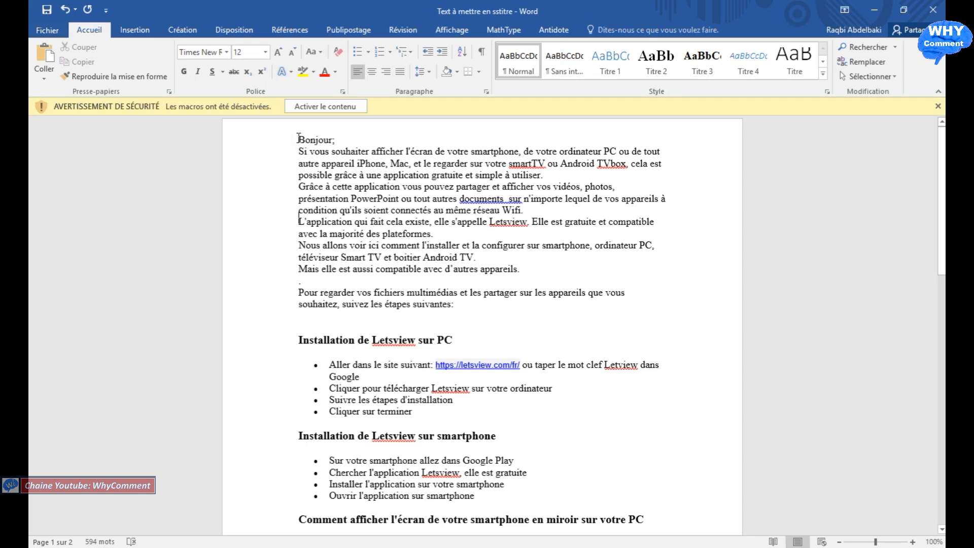
# Step: In the Word document "Text à mettre en sstitre", copy the introduction from "Bonjour;" through "Mais elle est aussi compatible avec d'autres appareils."
pyautogui.scroll(-20, 299, 138)
pyautogui.scroll(-1, 299, 138)
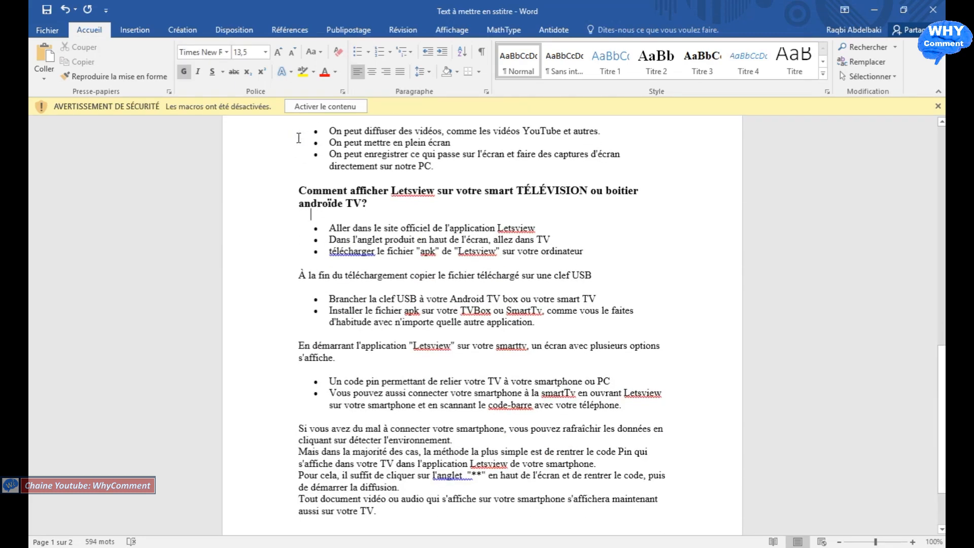
pyautogui.scroll(15, 299, 138)
pyautogui.scroll(2, 298, 138)
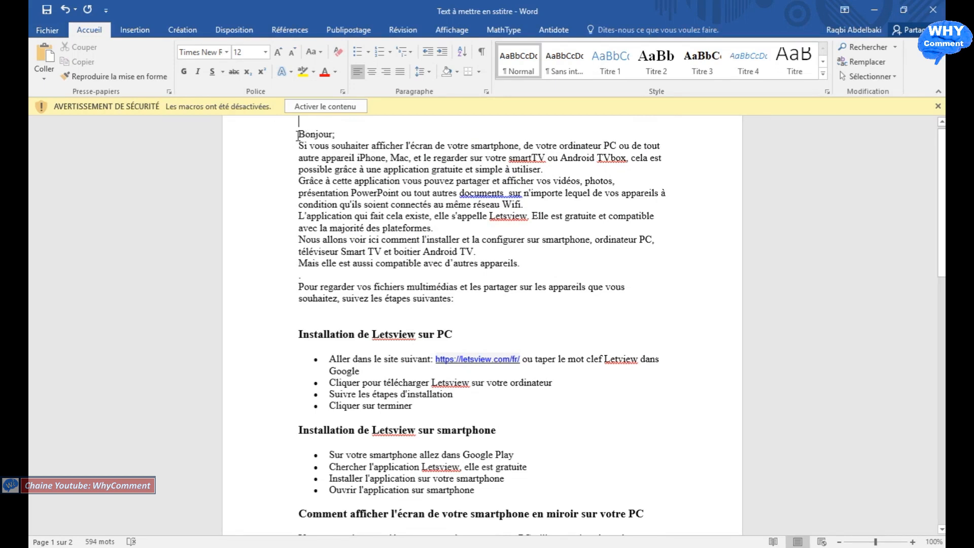
pyautogui.moveTo(297, 135); pyautogui.dragTo(521, 264)
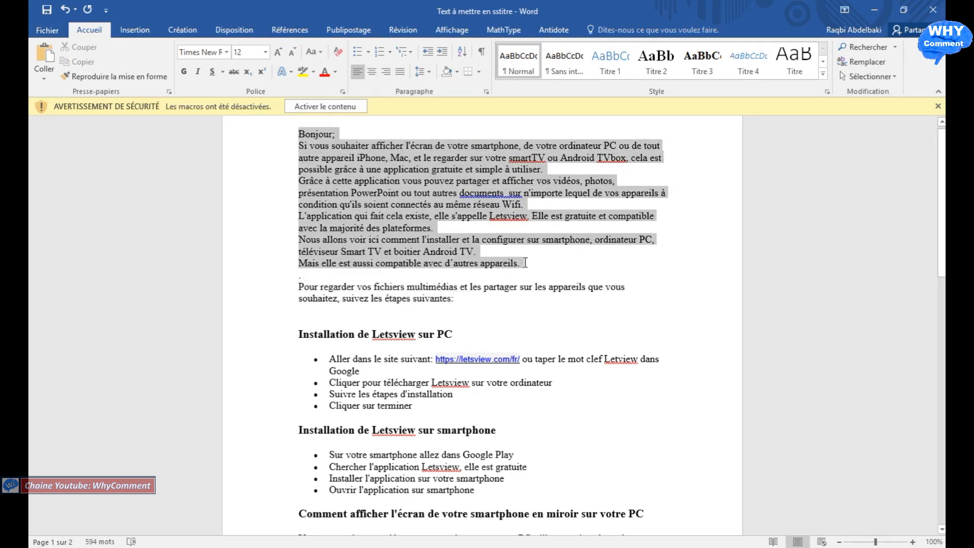
pyautogui.rightClick(465, 180)
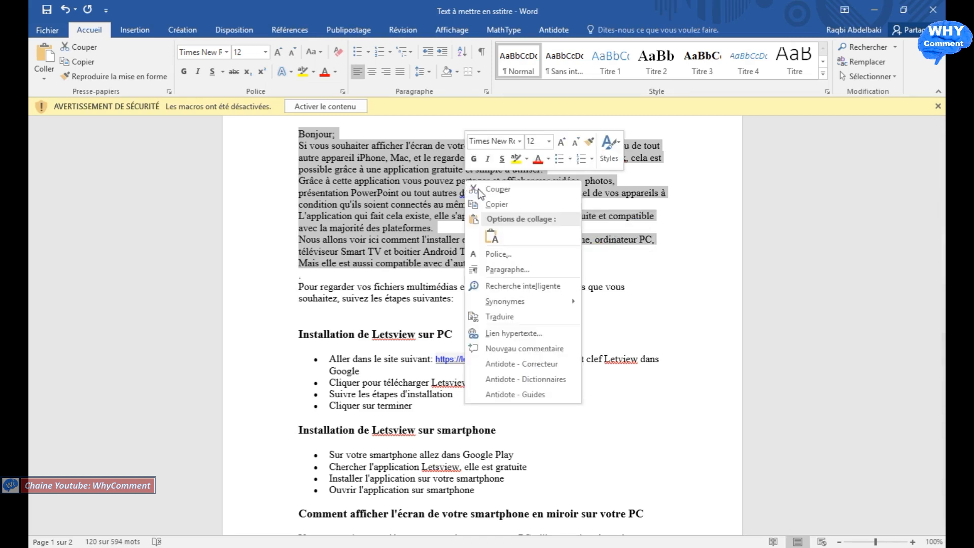
pyautogui.click(493, 204)
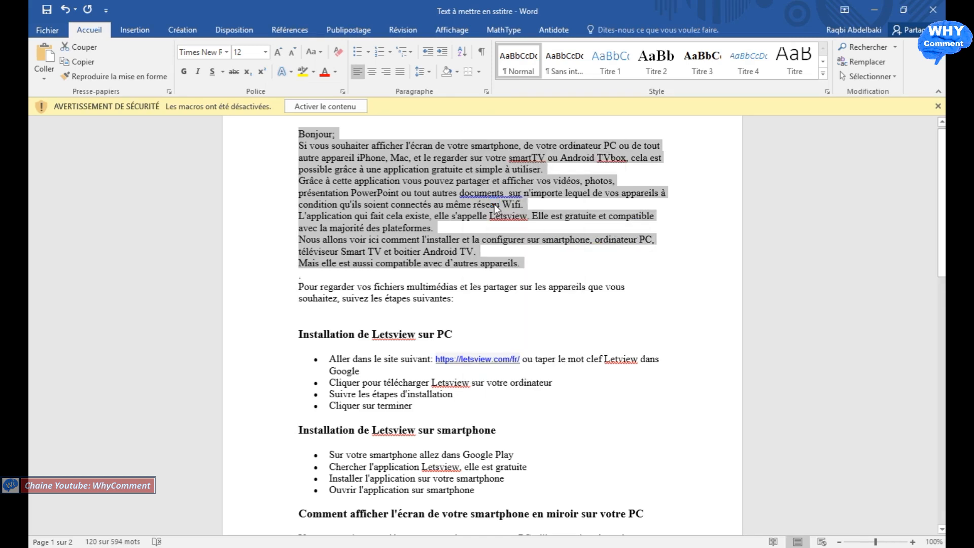
# Step: Open Bloc-notes and paste the copied introduction into the blank document
pyautogui.press('super')
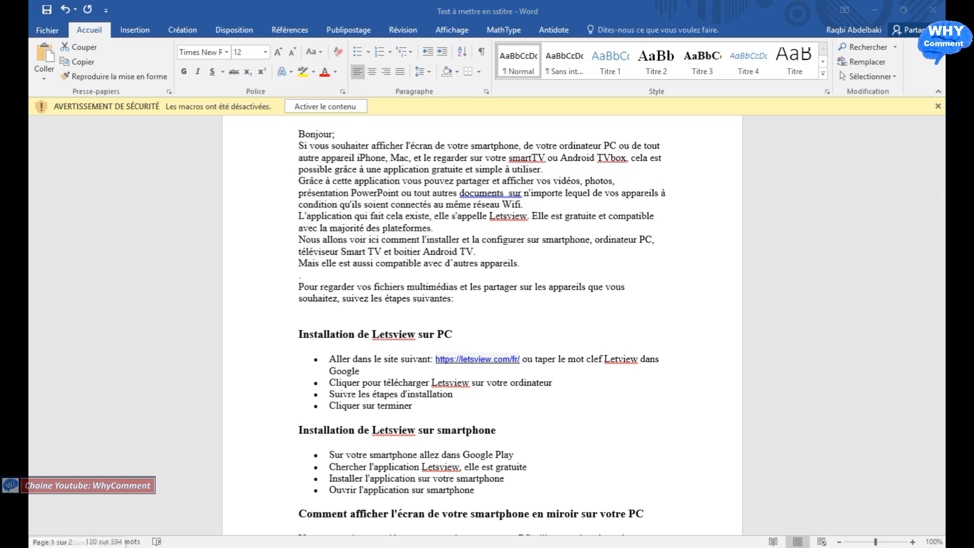
pyautogui.write('b')
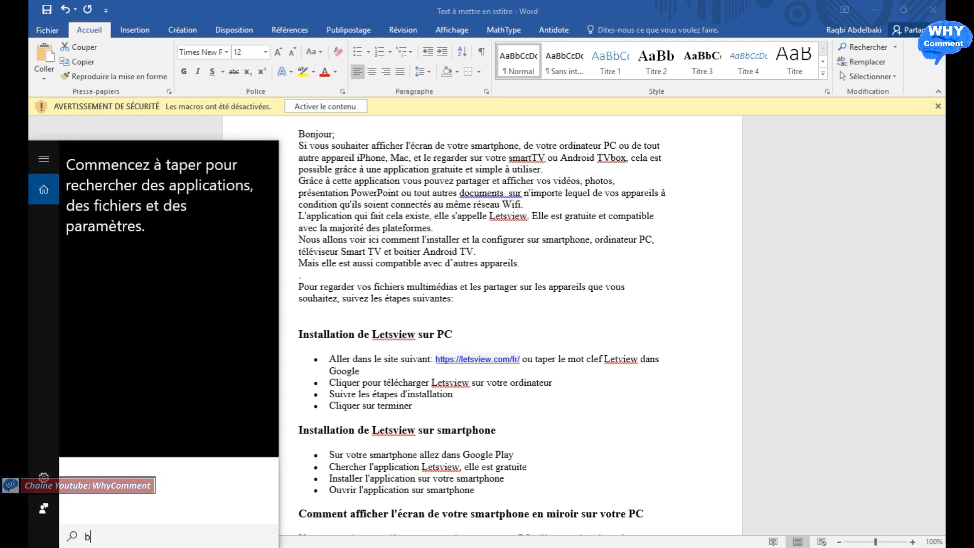
pyautogui.write('loc')
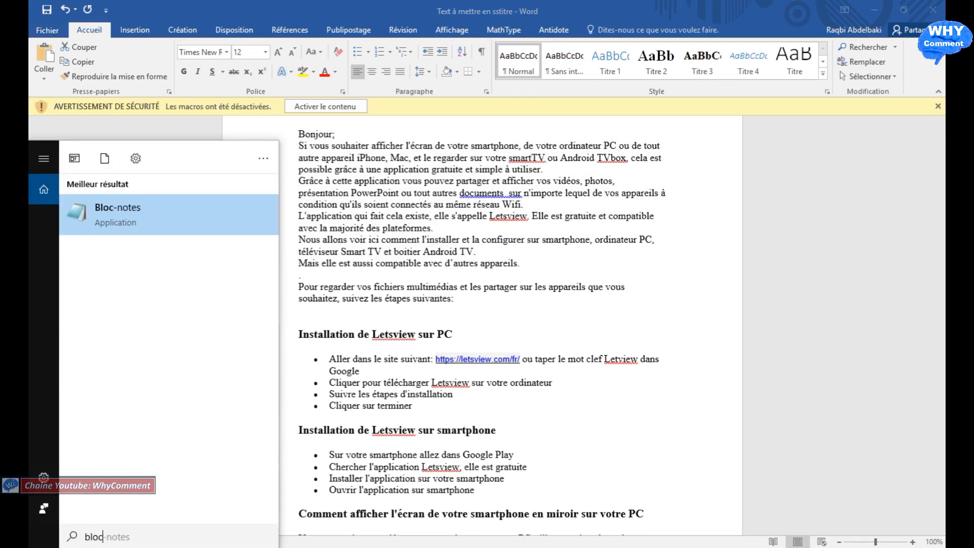
pyautogui.press('Return')
pyautogui.click(76, 21)
pyautogui.click(92, 82)
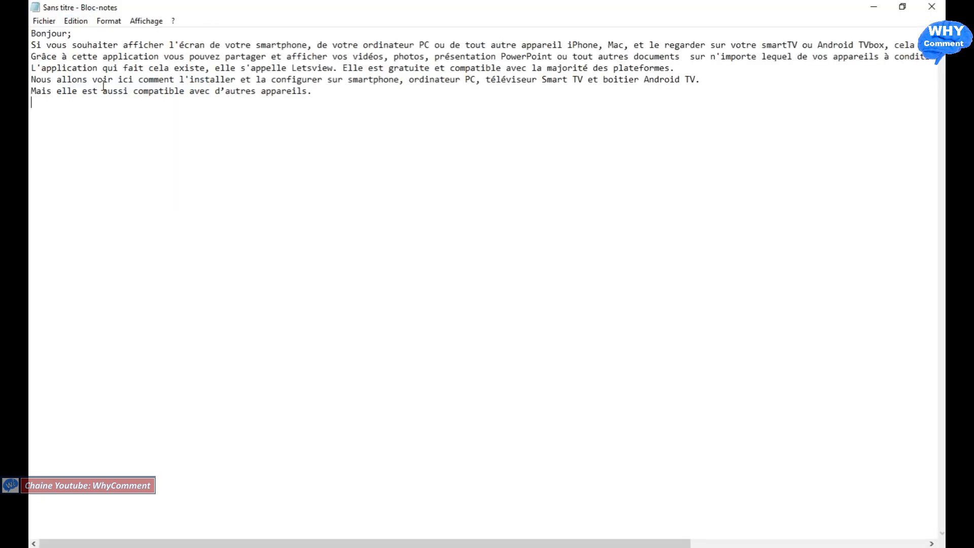
# Step: Split the sentence starting "Si vous souhaiter" into four lines, breaking after "smartphone,", "tout autre appareil" and "TVbox,"
pyautogui.click(317, 45)
pyautogui.press('Return')
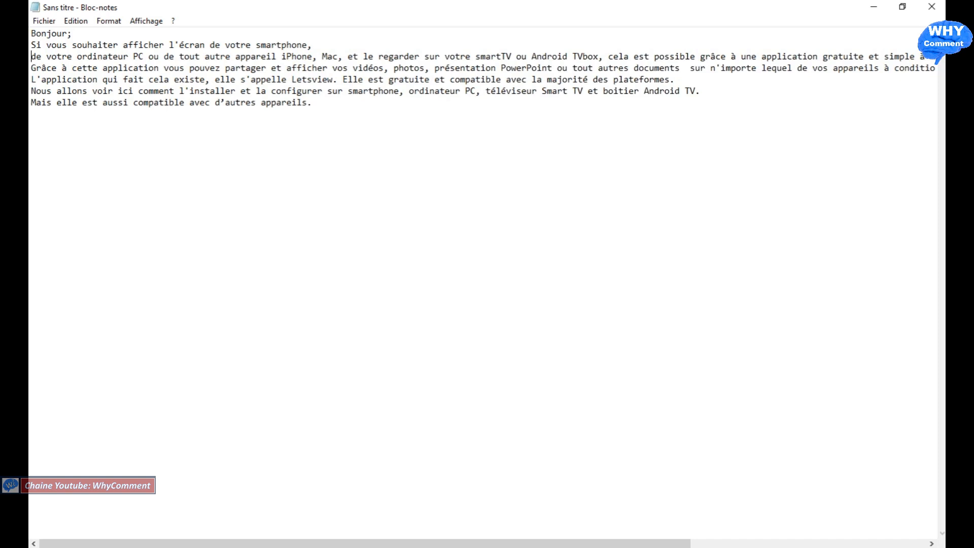
pyautogui.click(281, 56)
pyautogui.press('Return')
pyautogui.click(354, 68)
pyautogui.press('Return')
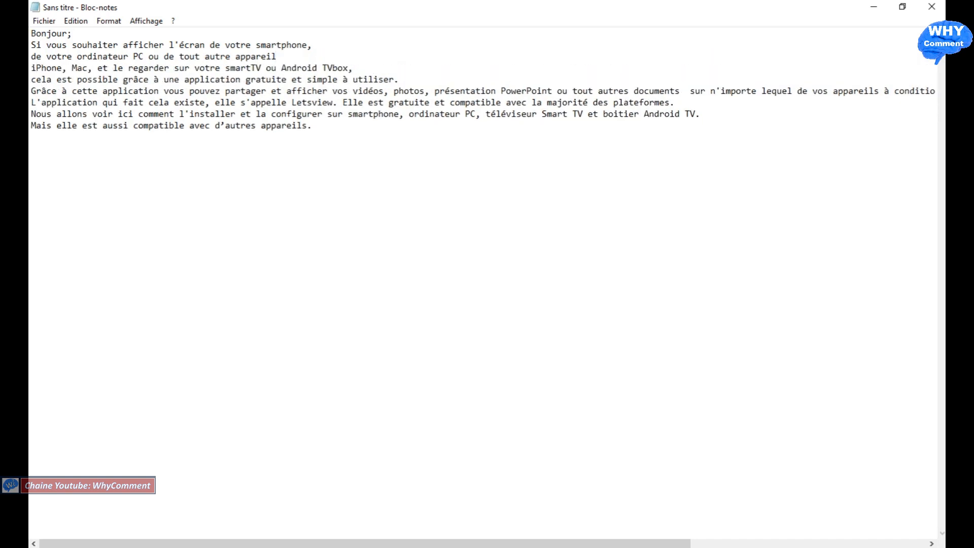
# Step: Split the sentence starting "Grâce à cette application" into five lines, breaking after "application", "afficher", "documents" and "vos appareils"
pyautogui.click(164, 91)
pyautogui.press('Return')
pyautogui.click(198, 101)
pyautogui.press('Return')
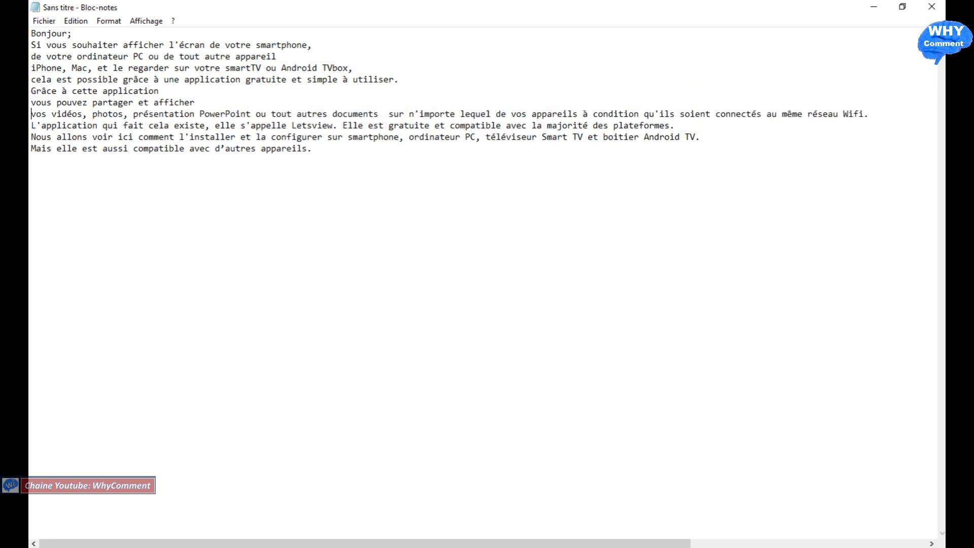
pyautogui.press('Right')
pyautogui.press('Right')
pyautogui.press('Right')
pyautogui.press('Right')
pyautogui.press('Right')
pyautogui.press('Right')
pyautogui.press('Right')
pyautogui.press('Right')
pyautogui.press('Right')
pyautogui.press('Right')
pyautogui.press('Right')
pyautogui.press('Right')
pyautogui.press('Right')
pyautogui.press('Right')
pyautogui.press('Right')
pyautogui.press('Right')
pyautogui.press('Right')
pyautogui.press('Right')
pyautogui.press('Right')
pyautogui.press('Right')
pyautogui.press('Return')
pyautogui.press('Right')
pyautogui.press('Right')
pyautogui.press('Right')
pyautogui.press('Right')
pyautogui.press('Right')
pyautogui.press('Right')
pyautogui.press('Right')
pyautogui.press('Right')
pyautogui.press('Right')
pyautogui.press('Right')
pyautogui.press('Right')
pyautogui.press('Right')
pyautogui.press('Right')
pyautogui.press('Right')
pyautogui.press('Right')
pyautogui.press('Right')
pyautogui.press('Right')
pyautogui.press('Right')
pyautogui.press('Right')
pyautogui.press('Right')
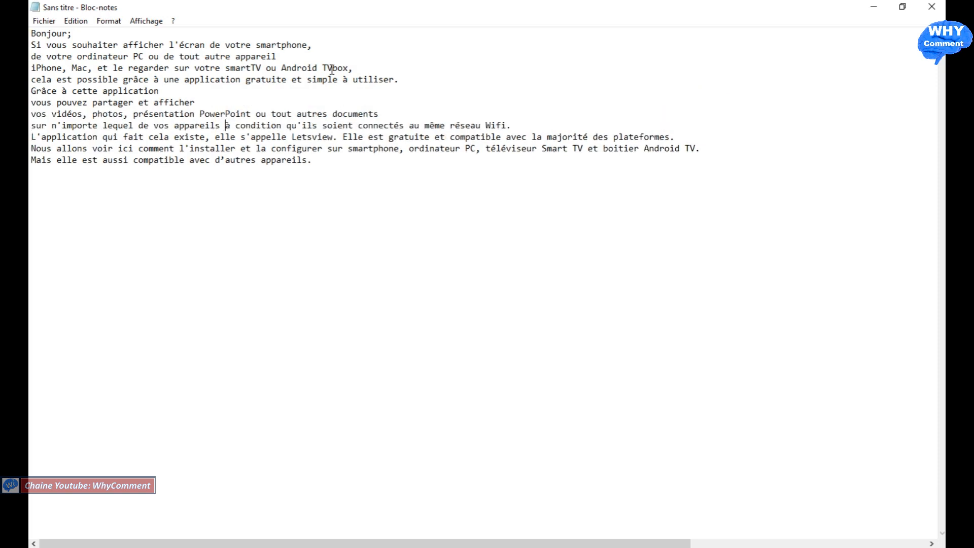
pyautogui.press('Return')
# Step: Add line breaks after "elle s'appelle Letsview." and after "configurer sur smartphone," in the remaining long lines
pyautogui.click(342, 148)
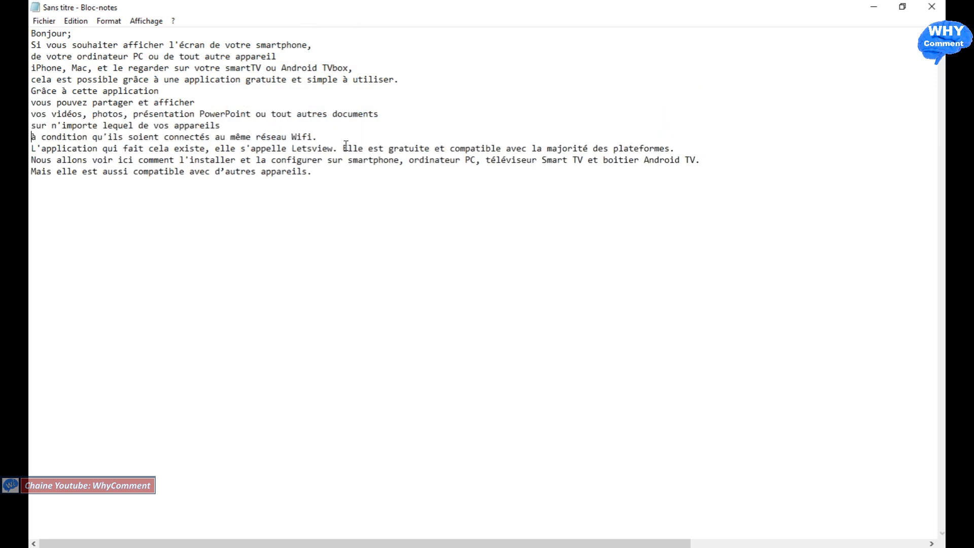
pyautogui.press('Return')
pyautogui.click(409, 171)
pyautogui.press('Return')
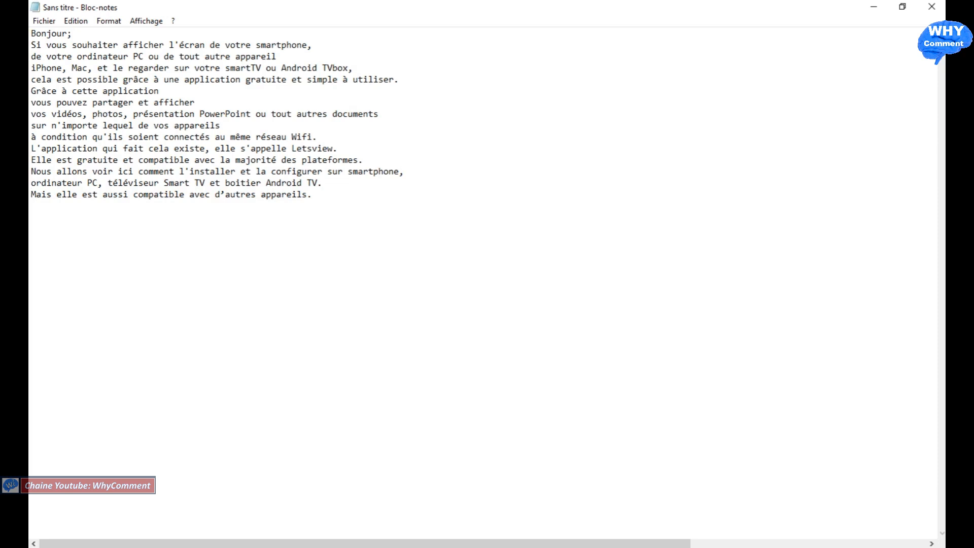
# Step: Save the text as essaie in the Subtitle edit tutoriel folder, as a text file
pyautogui.hotkey('ctrl', 's')
pyautogui.write('essa')
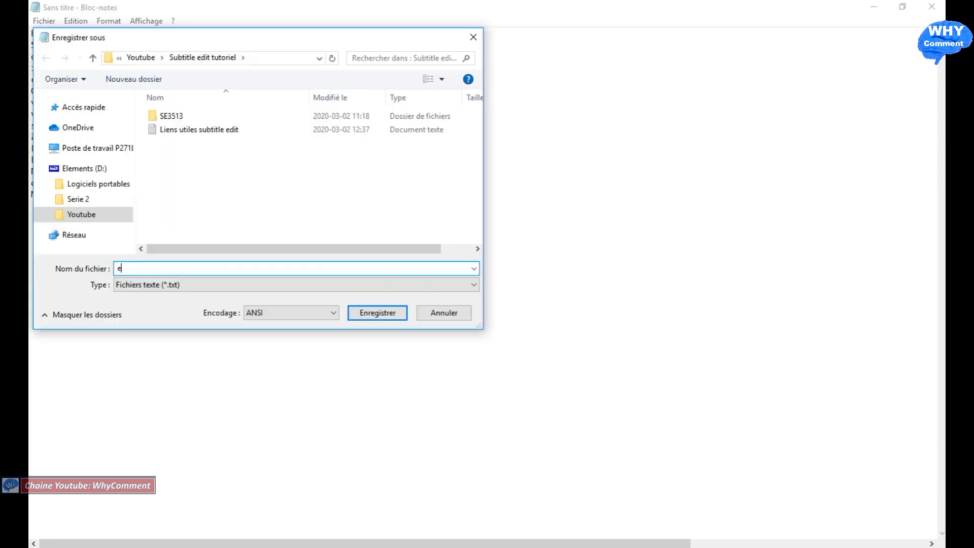
pyautogui.write('ie')
pyautogui.click(394, 315)
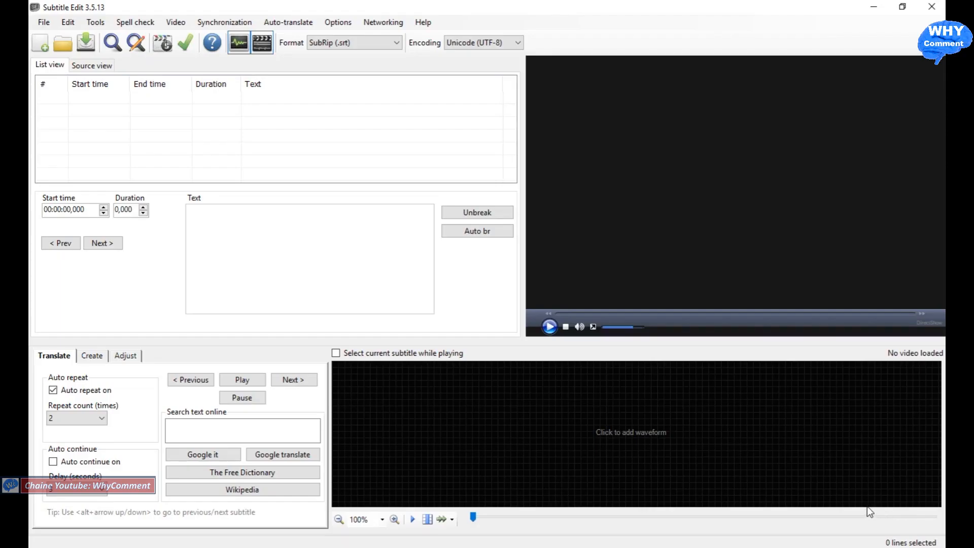
# Step: Switch to Subtitle Edit, look through the Create and Adjust controls, and open the plain text import
pyautogui.click(99, 355)
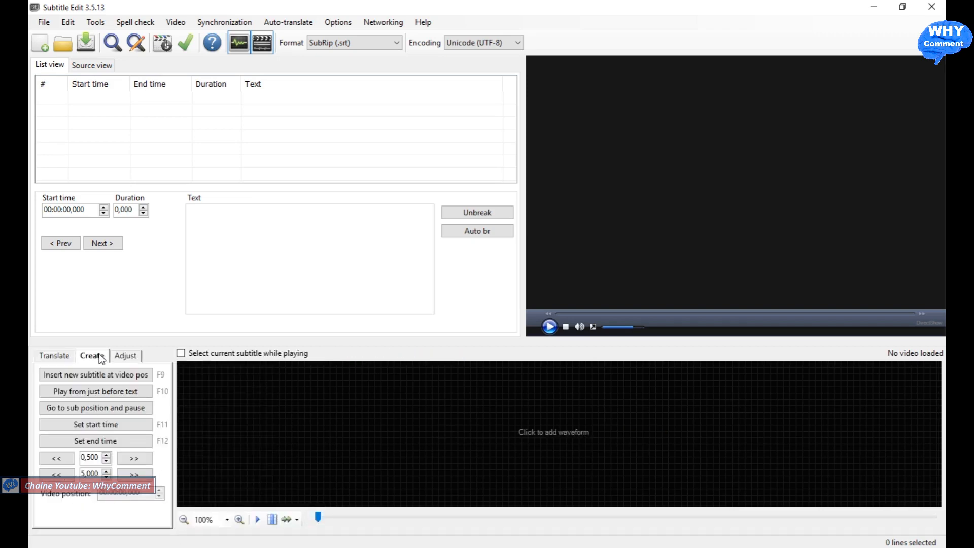
pyautogui.click(125, 357)
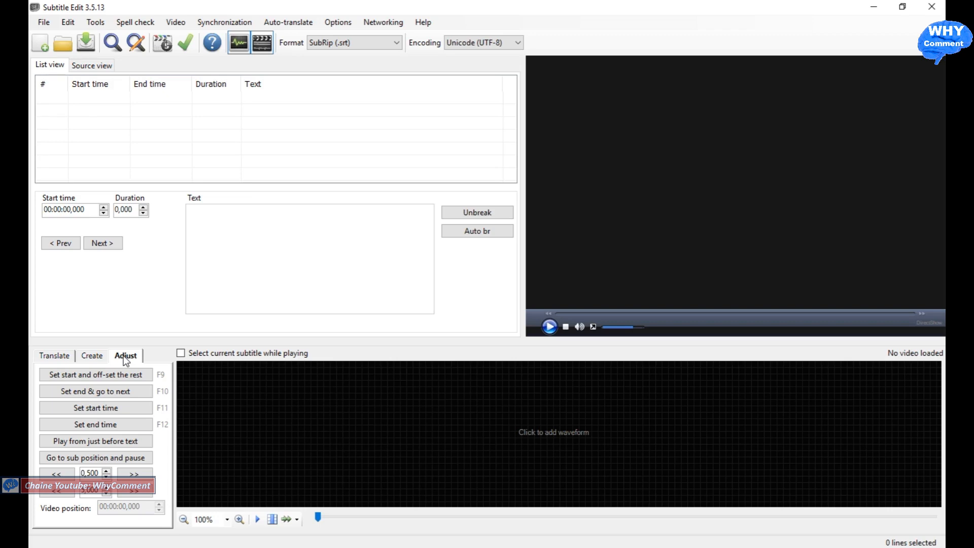
pyautogui.click(45, 23)
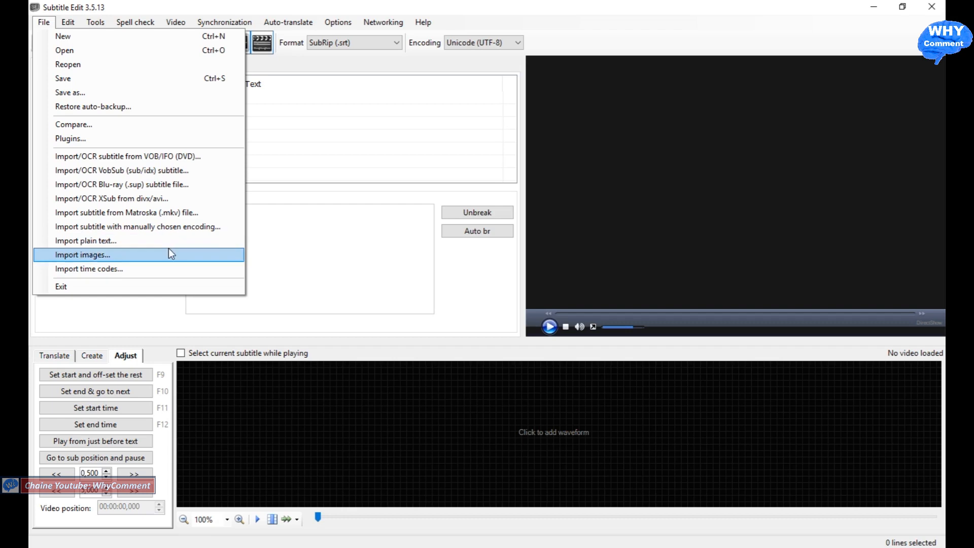
pyautogui.click(132, 242)
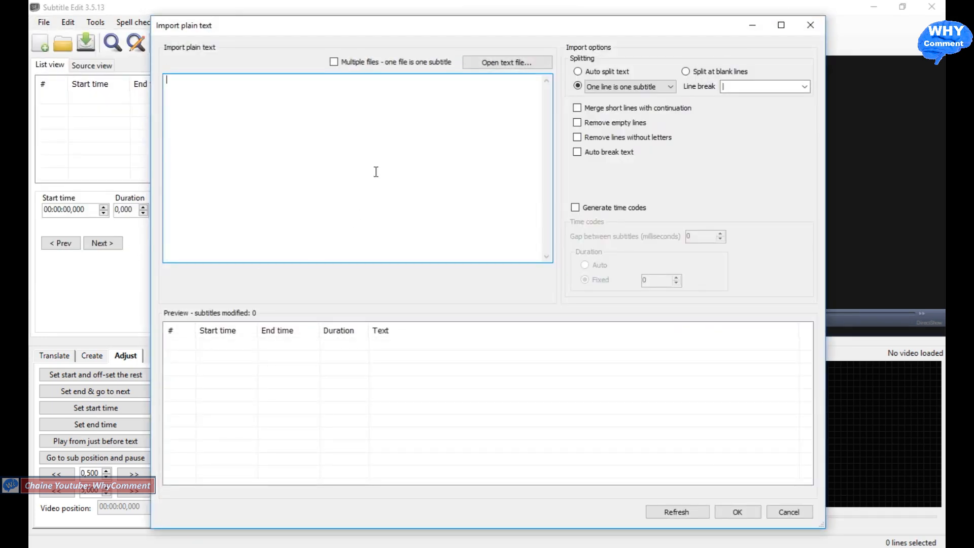
# Step: Import the essaie text file from the Subtitle edit tutoriel folder, treating each line as one subtitle
pyautogui.click(578, 86)
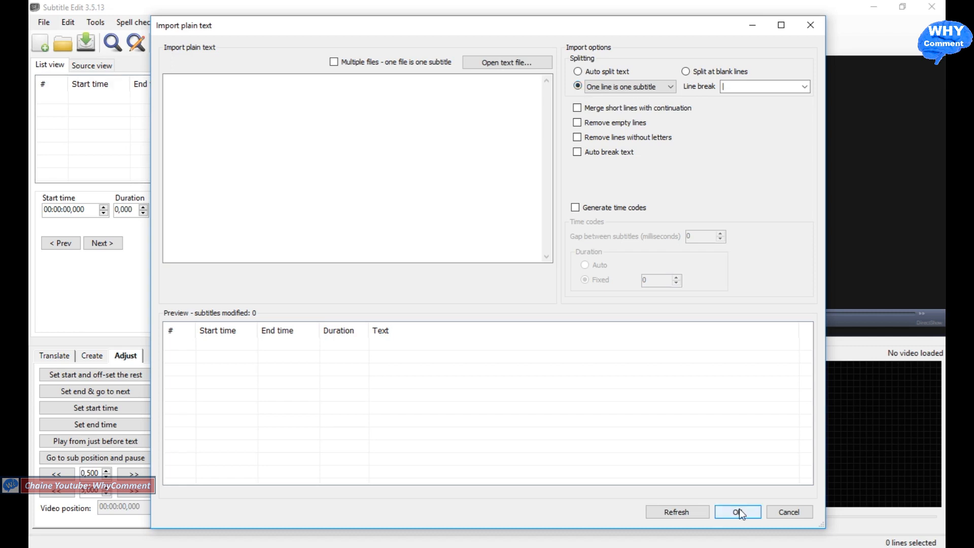
pyautogui.click(497, 61)
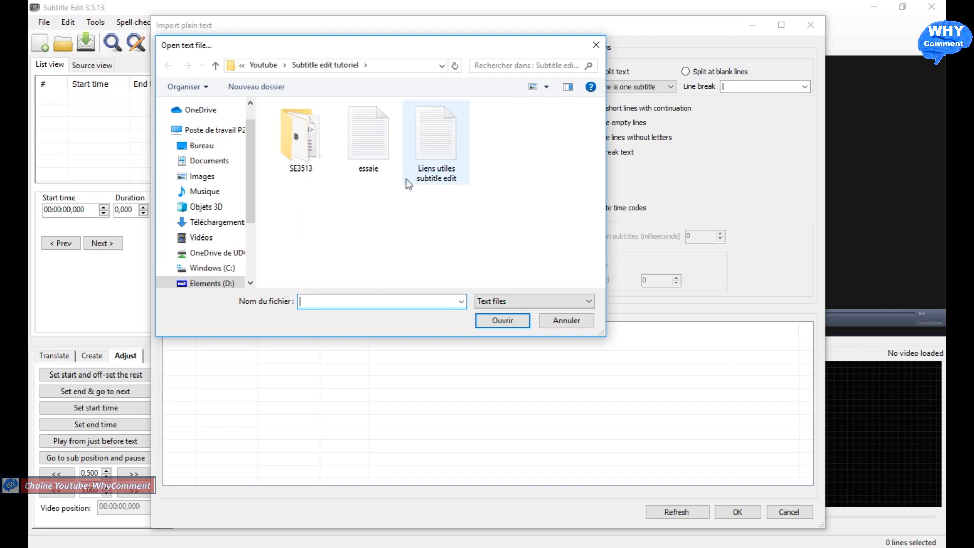
pyautogui.click(369, 140)
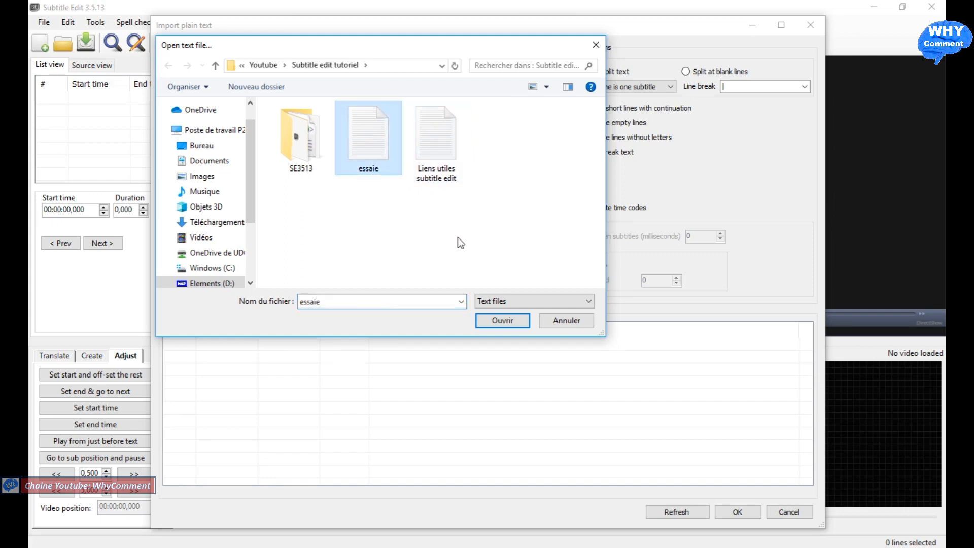
pyautogui.click(502, 321)
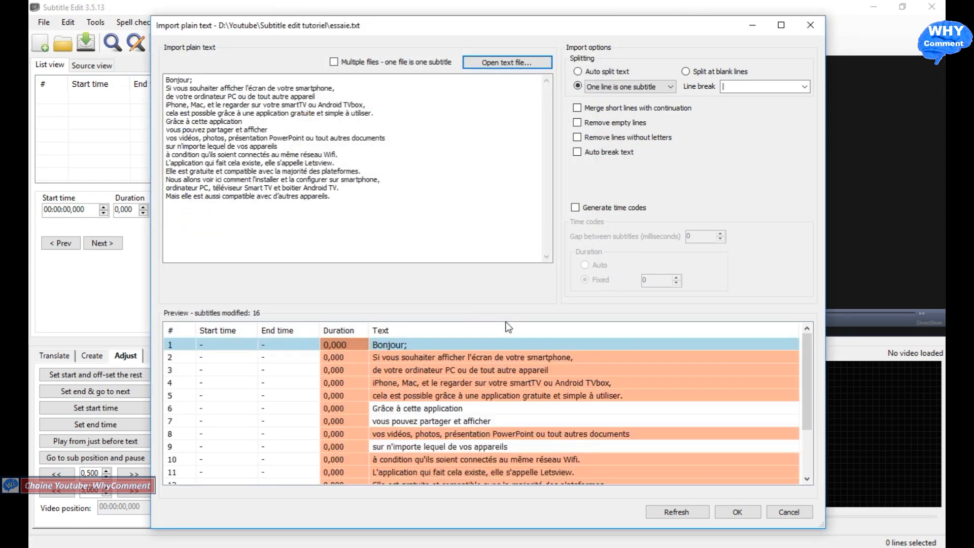
pyautogui.moveTo(806, 366)
pyautogui.mouseDown()
pyautogui.moveTo(803, 407)
pyautogui.moveTo(799, 348)
pyautogui.mouseUp()
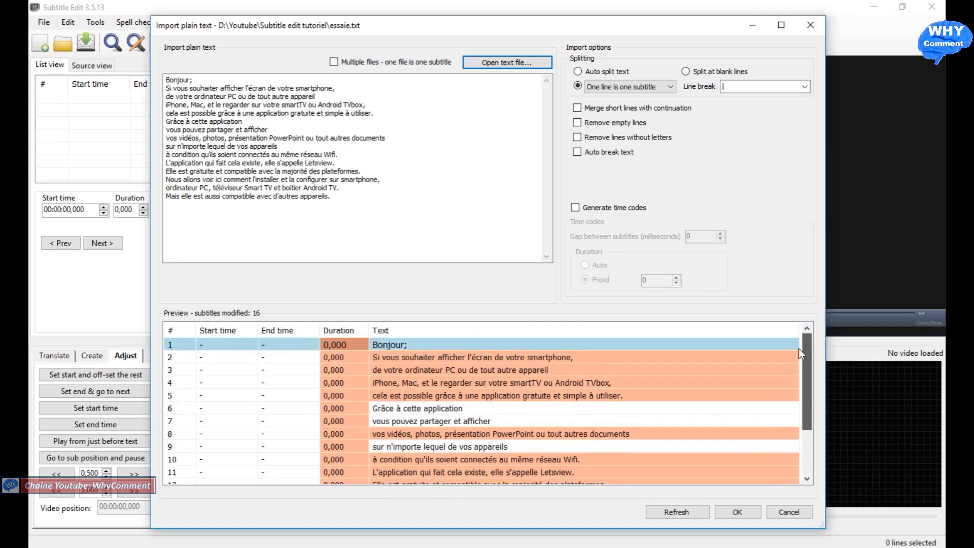
pyautogui.click(736, 512)
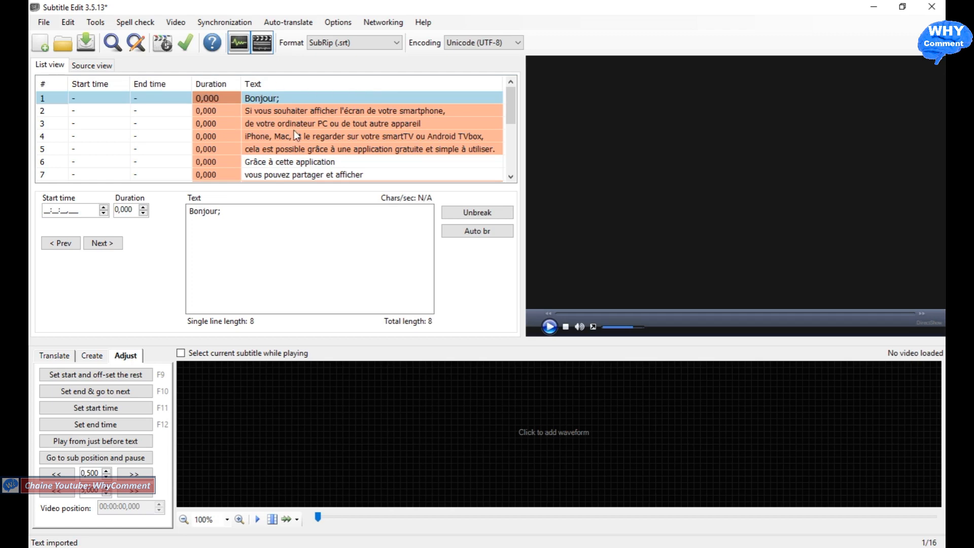
# Step: Select the first subtitle, "Bonjour;", and load the "Comment diffuser en miroir lecran de votre smartphone" video with its waveform
pyautogui.click(341, 111)
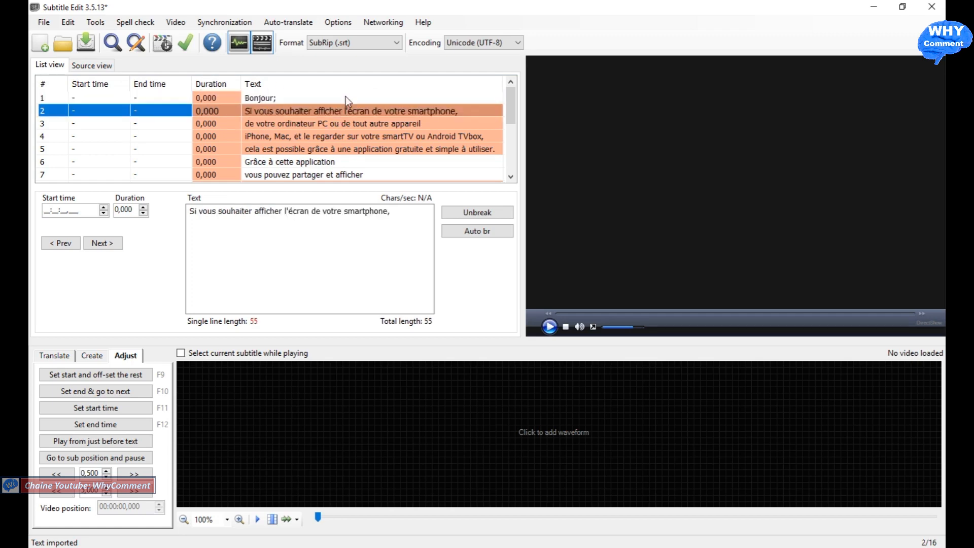
pyautogui.click(345, 96)
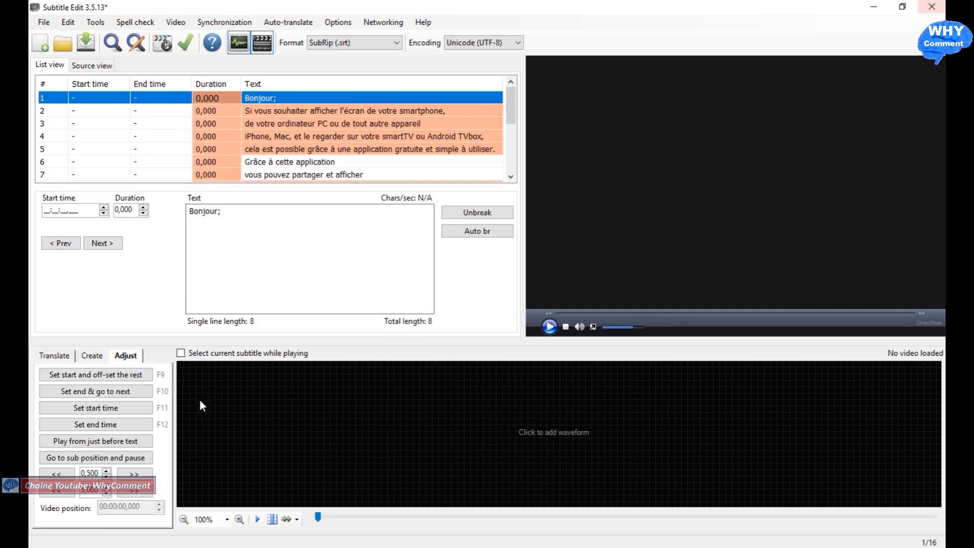
pyautogui.click(560, 434)
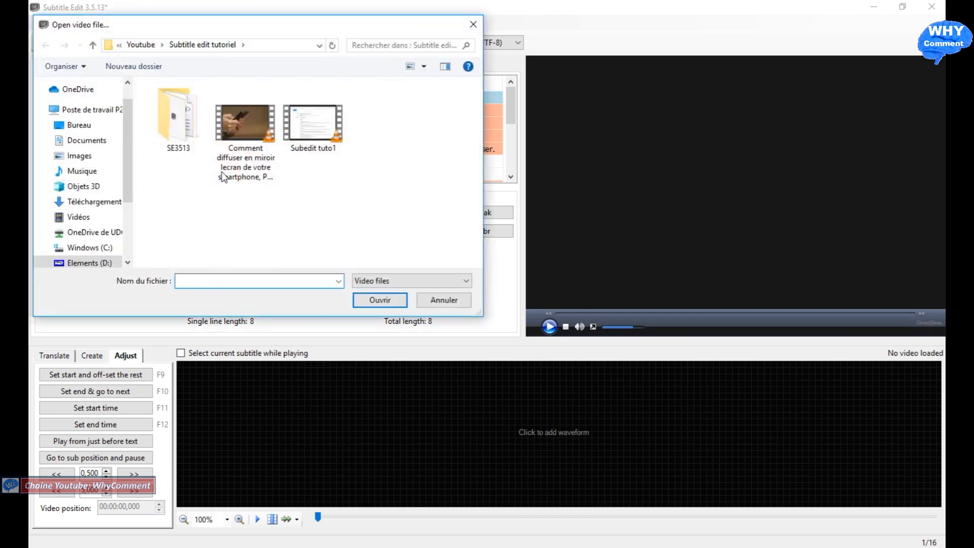
pyautogui.click(245, 127)
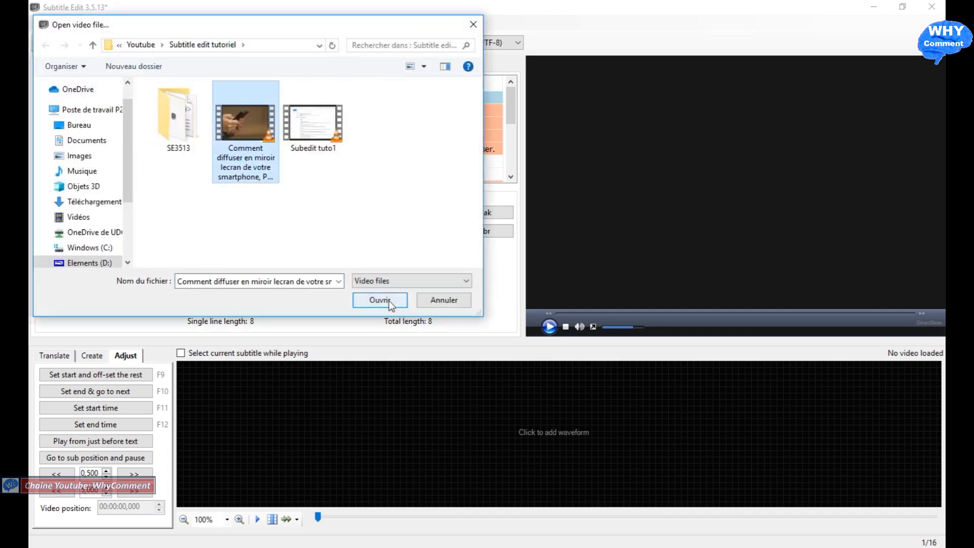
pyautogui.click(386, 303)
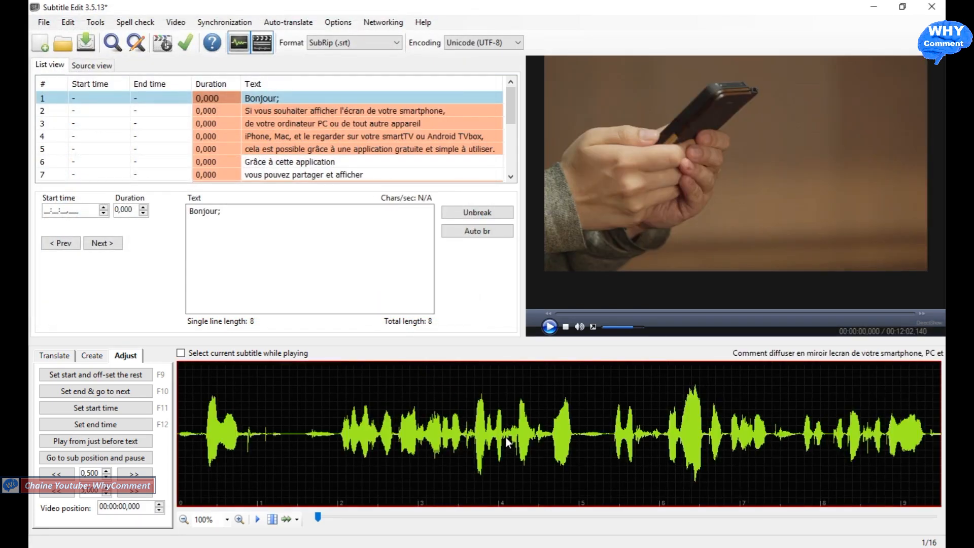
# Step: Move the selection down through the subtitle list to the last line and back up to "Bonjour;"
pyautogui.click(186, 409)
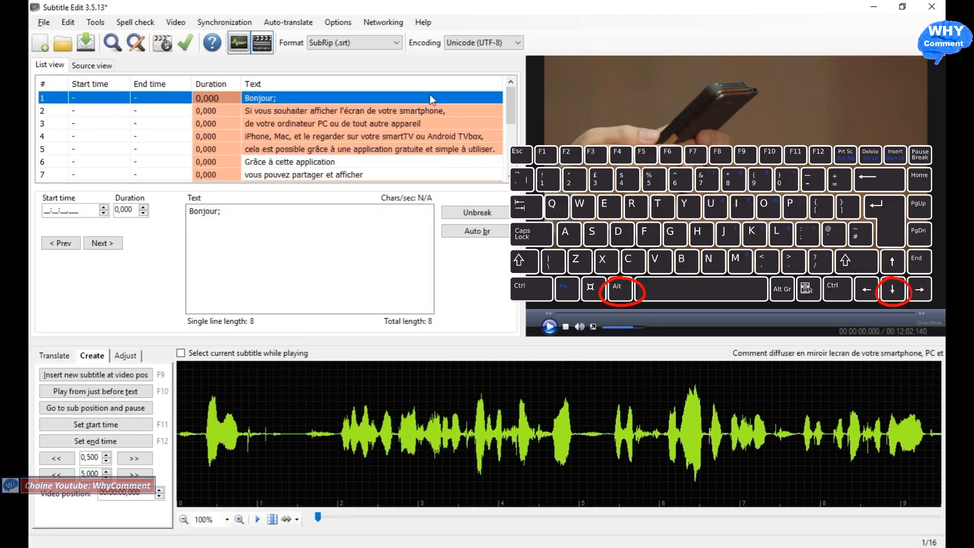
pyautogui.hotkey('alt', 'Down')
pyautogui.hotkey('alt', 'Down')
pyautogui.hotkey('alt', 'Down')
pyautogui.hotkey('alt', 'Down')
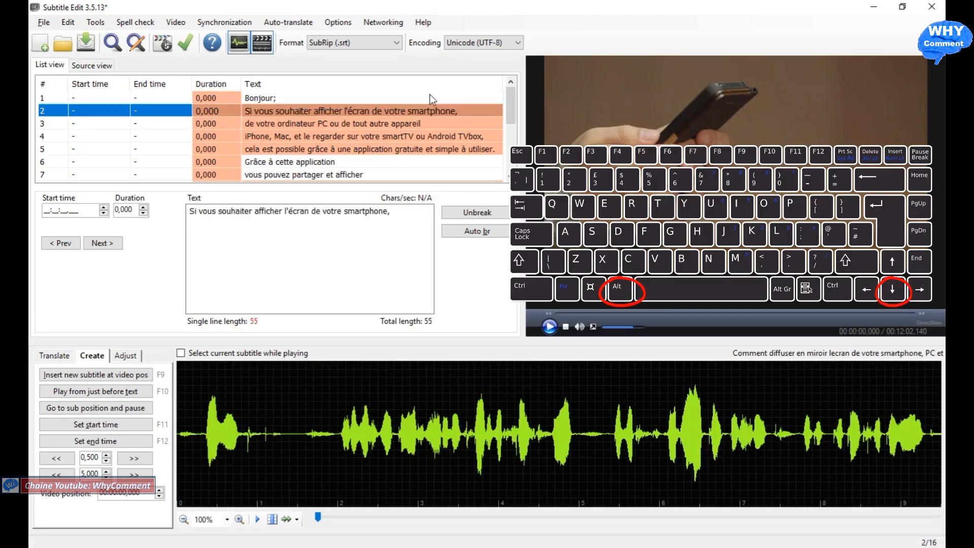
pyautogui.hotkey('alt', 'Down')
pyautogui.hotkey('alt', 'Down')
pyautogui.hotkey('alt', 'Down')
pyautogui.hotkey('alt', 'Down')
pyautogui.hotkey('alt', 'Down')
pyautogui.hotkey('alt', 'Down')
pyautogui.hotkey('alt', 'Down')
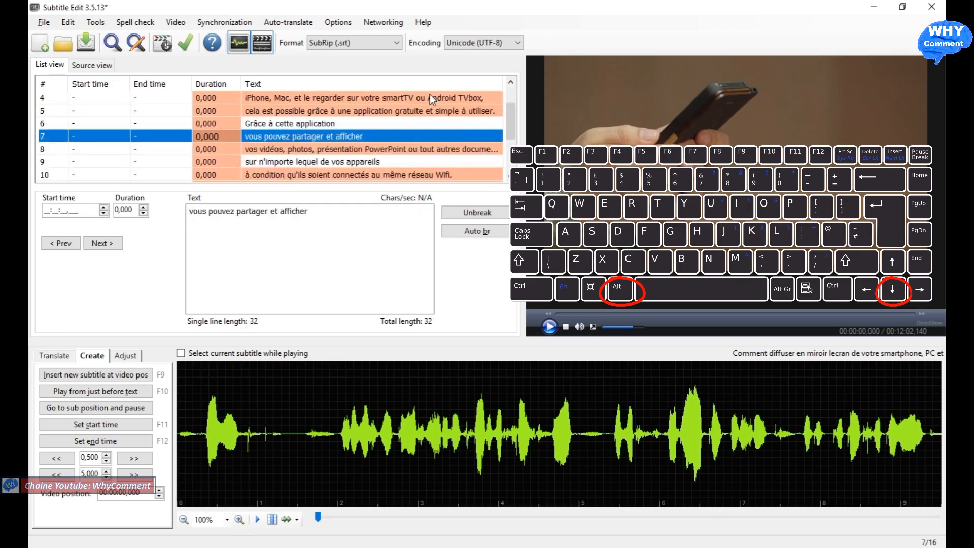
pyautogui.hotkey('alt', 'Down')
pyautogui.hotkey('alt', 'Down')
pyautogui.hotkey('alt', 'Down')
pyautogui.hotkey('alt', 'Down')
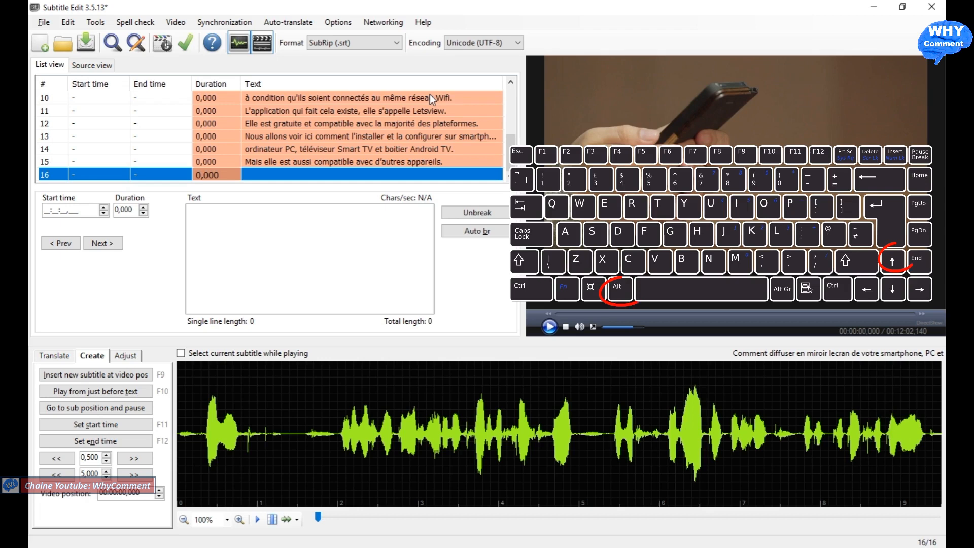
pyautogui.hotkey('alt', 'Up')
pyautogui.hotkey('alt', 'Up')
pyautogui.hotkey('alt', 'Up')
pyautogui.hotkey('alt', 'Up')
pyautogui.hotkey('alt', 'Up')
pyautogui.hotkey('alt', 'Up')
pyautogui.hotkey('alt', 'Up')
pyautogui.hotkey('alt', 'Up')
pyautogui.hotkey('alt', 'Up')
pyautogui.hotkey('alt', 'Up')
pyautogui.hotkey('alt', 'Up')
pyautogui.hotkey('alt', 'Up')
pyautogui.hotkey('alt', 'Up')
pyautogui.hotkey('alt', 'Up')
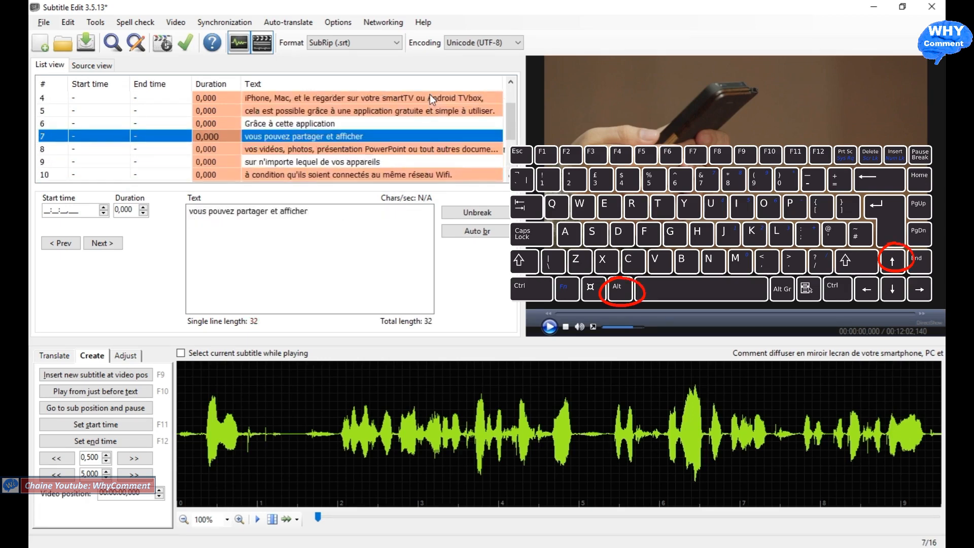
pyautogui.hotkey('alt', 'Up')
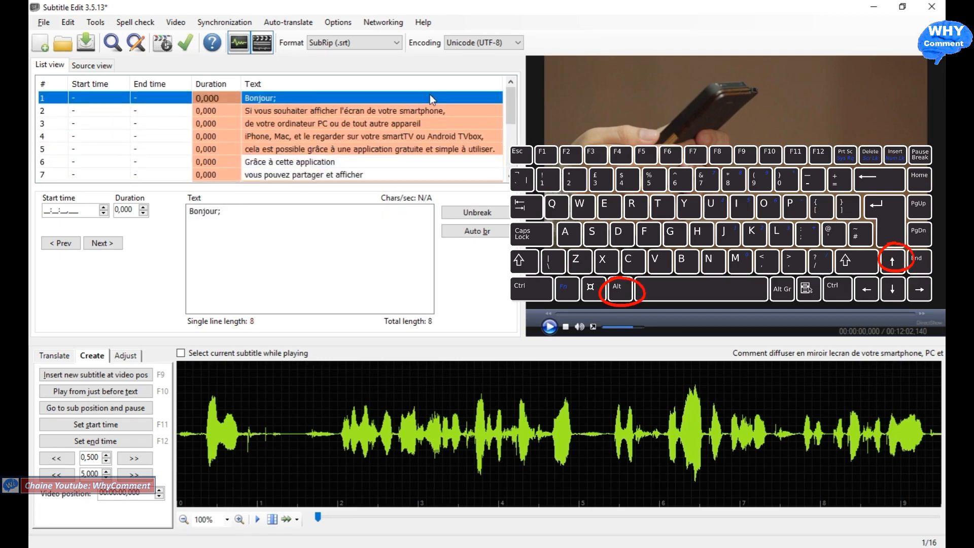
# Step: Insert a test subtitle with filler text after "Bonjour;" and delete that line again
pyautogui.rightClick(397, 99)
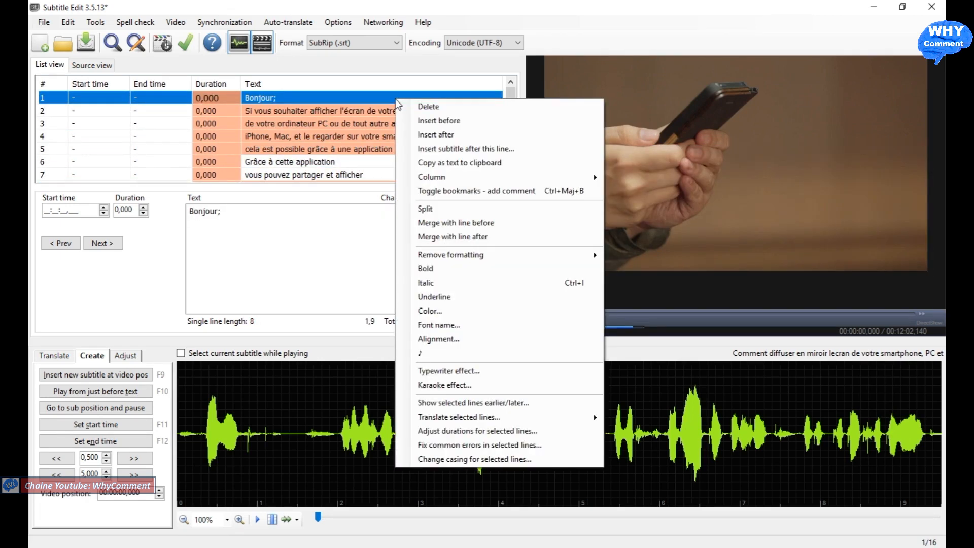
pyautogui.click(445, 136)
pyautogui.write('llallalalll')
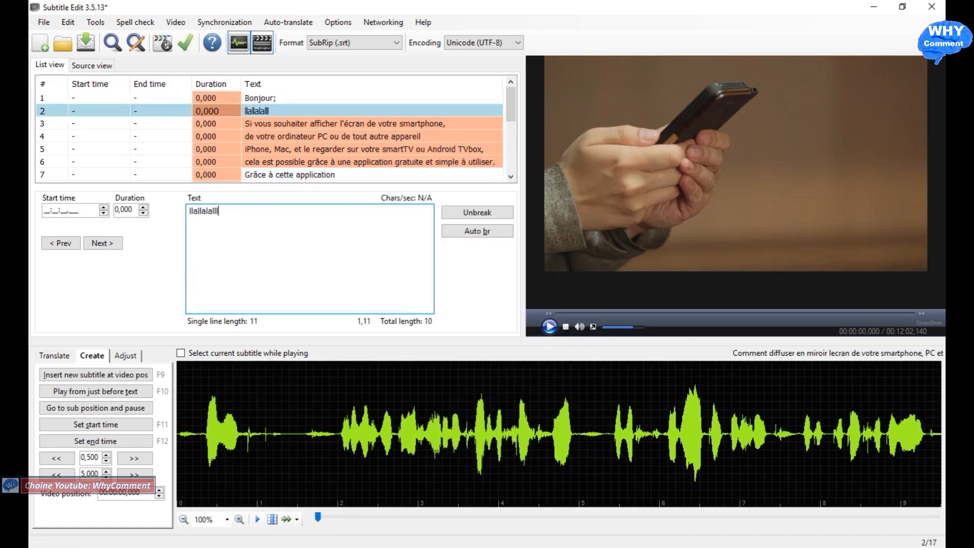
pyautogui.rightClick(327, 111)
pyautogui.click(348, 115)
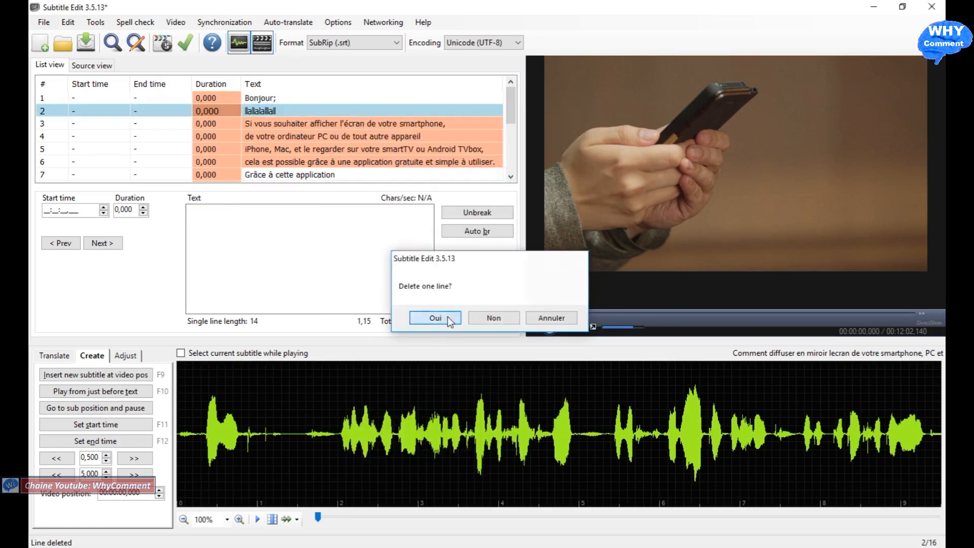
pyautogui.click(447, 317)
# Step: Check the text of the "Grâce à cette application" subtitle, and test playing and pausing the video
pyautogui.click(339, 164)
pyautogui.click(288, 211)
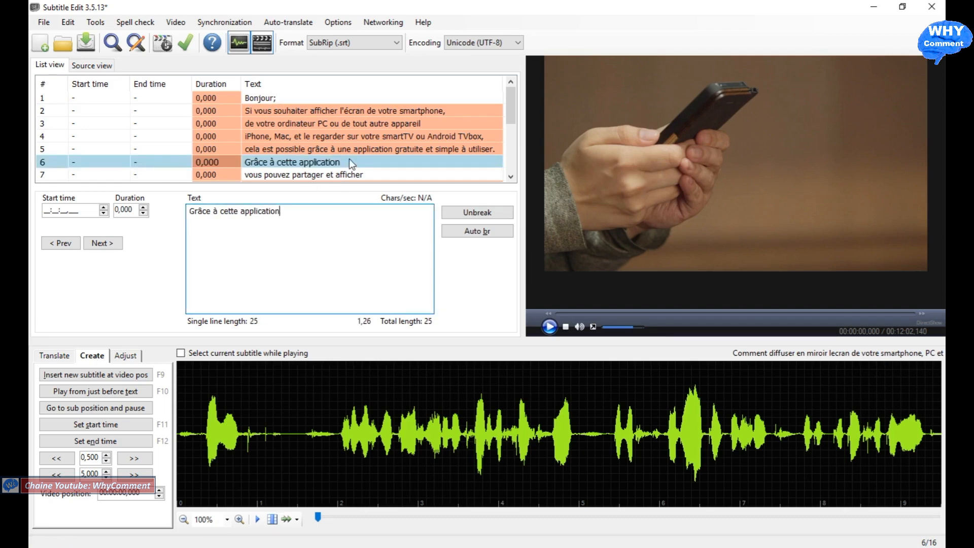
pyautogui.click(361, 151)
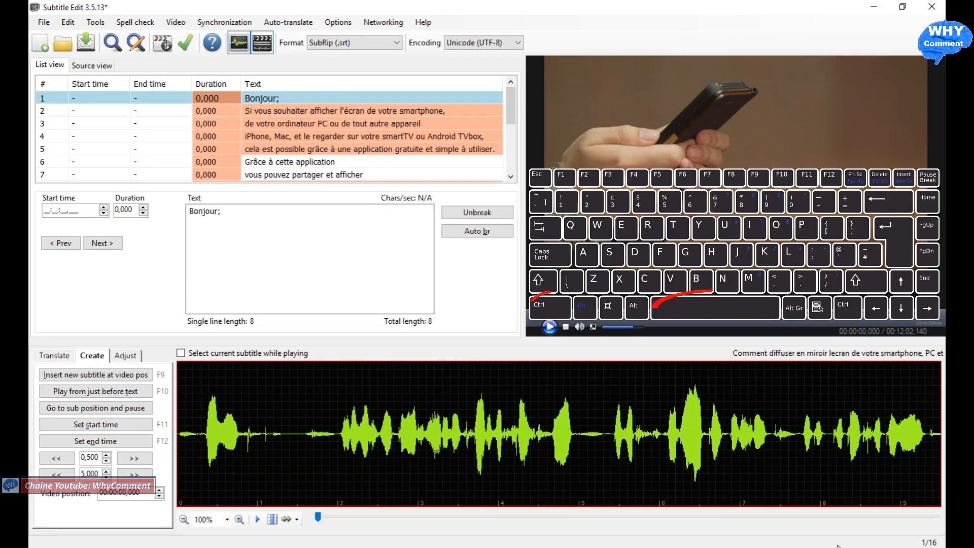
pyautogui.hotkey('ctrl', 'space')
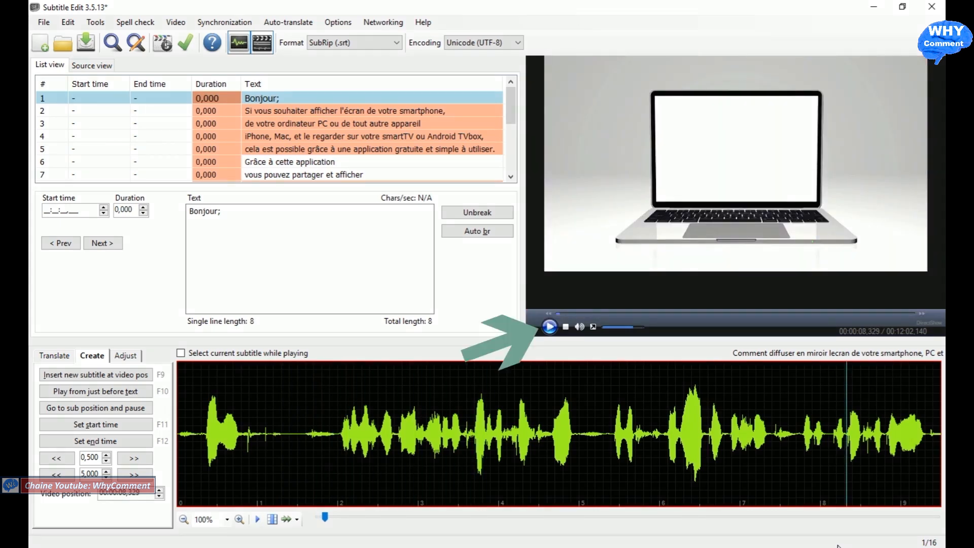
pyautogui.press('space')
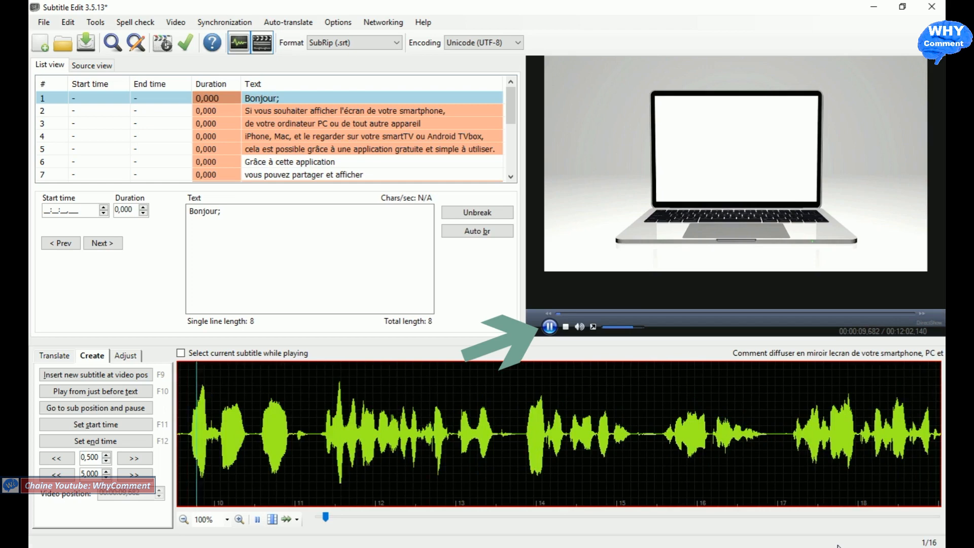
pyautogui.press('space')
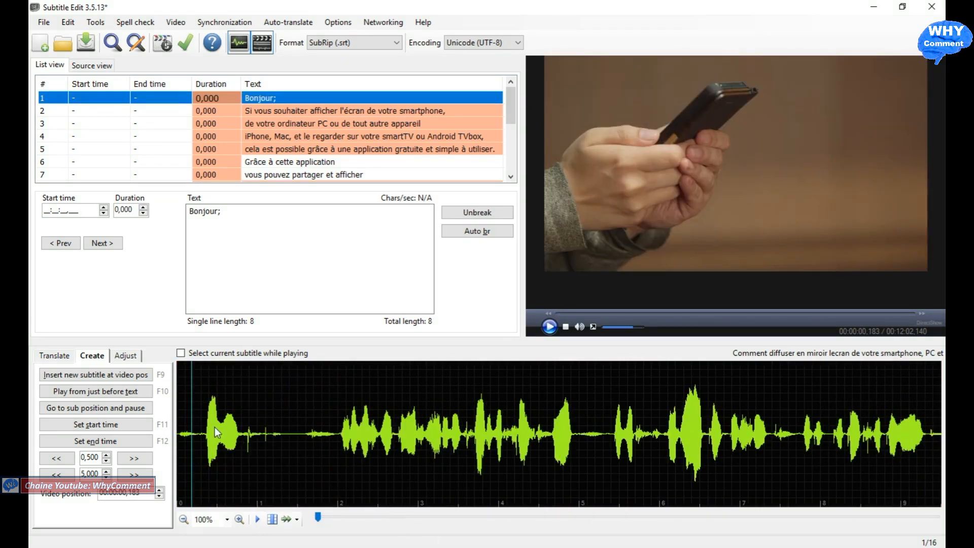
# Step: Play the video from just before the first words and time the subtitles live, from "Bonjour;" through "L'application qui fait cela existe, elle s'appelle Letsview."
pyautogui.click(188, 408)
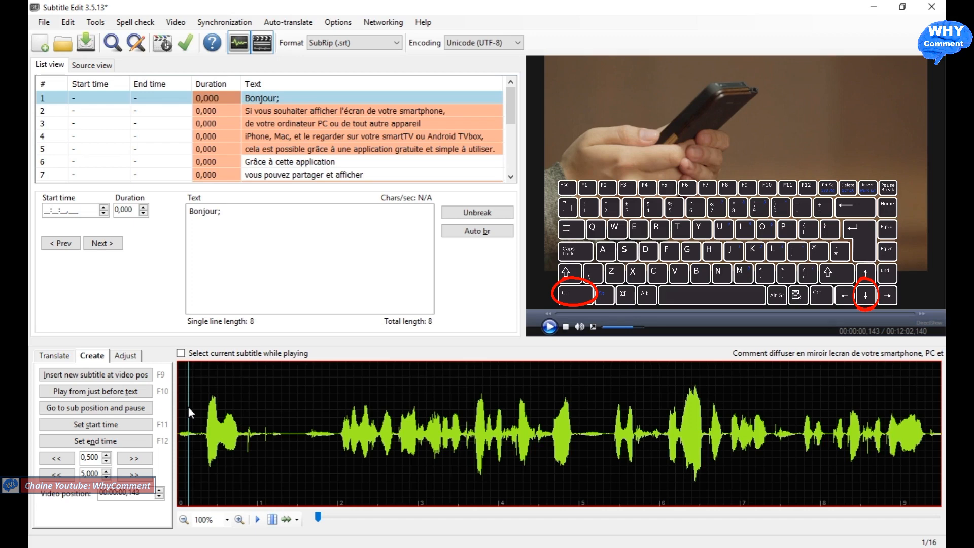
pyautogui.click(549, 327)
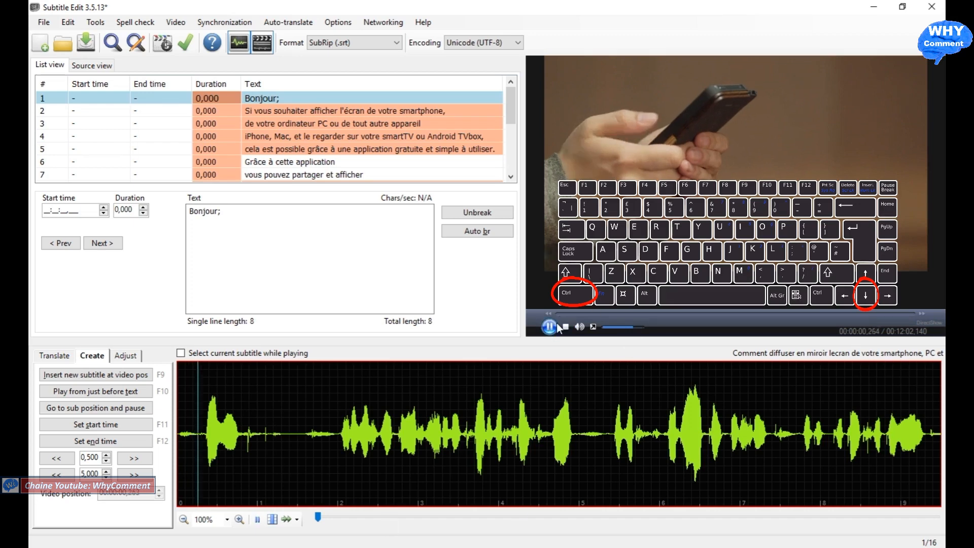
pyautogui.hotkey('ctrl', 'Down')
pyautogui.hotkey('ctrl', 'Down')
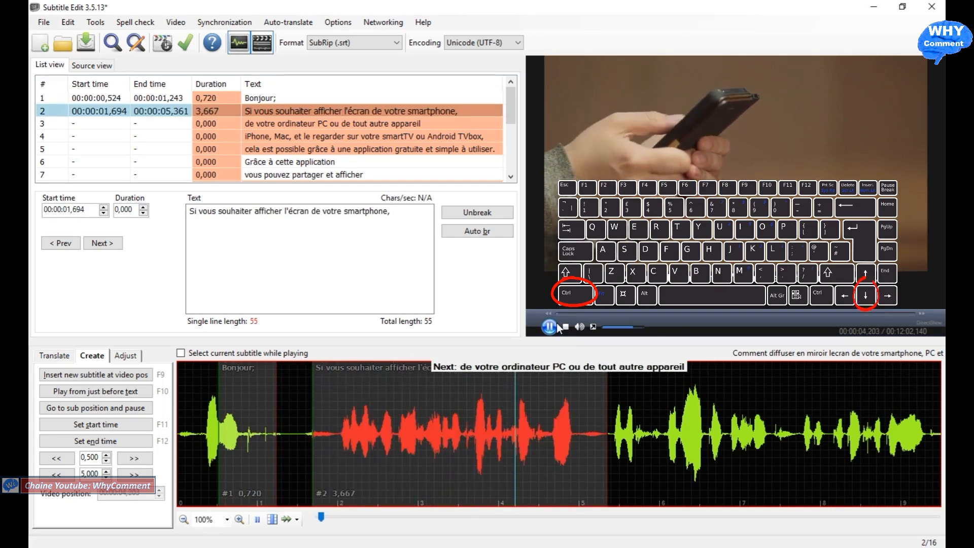
pyautogui.hotkey('ctrl', 'Down')
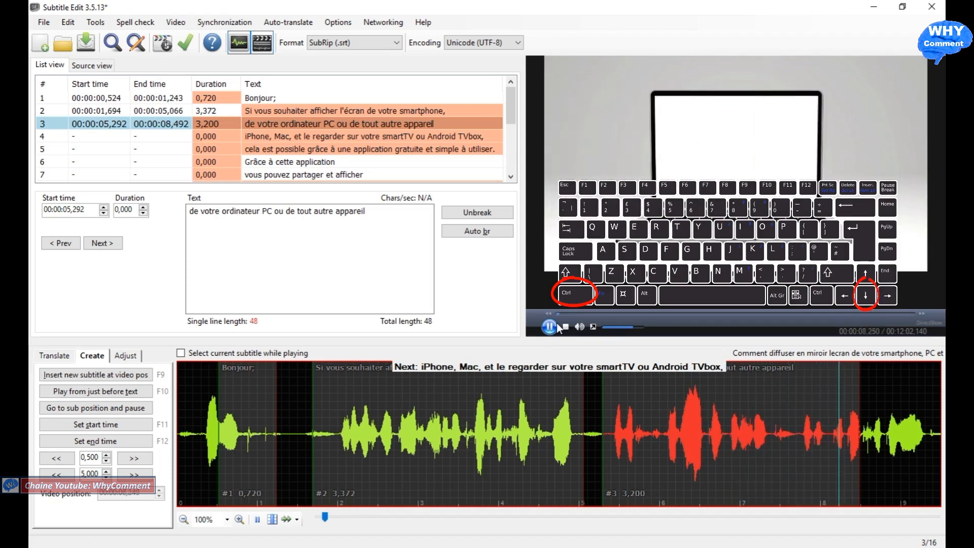
pyautogui.hotkey('ctrl', 'Down')
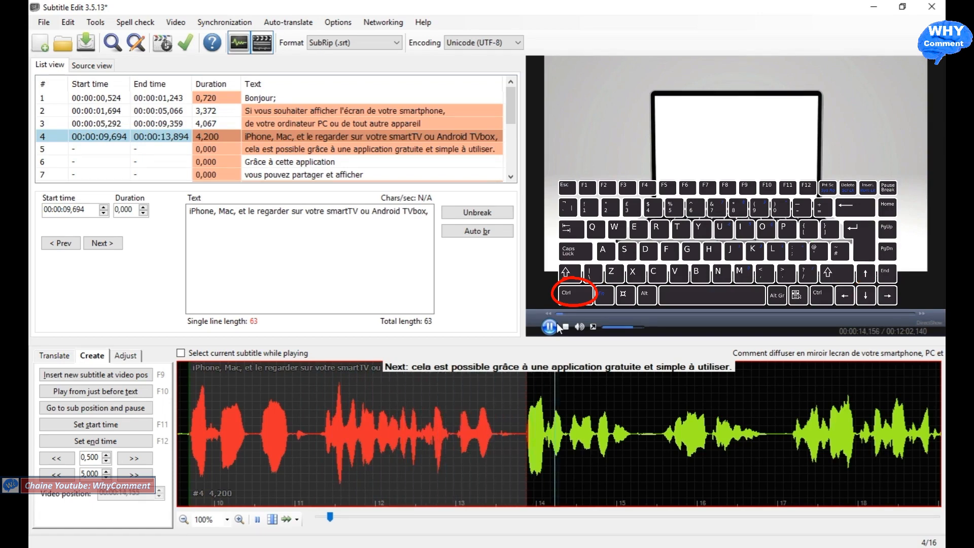
pyautogui.hotkey('ctrl', 'Down')
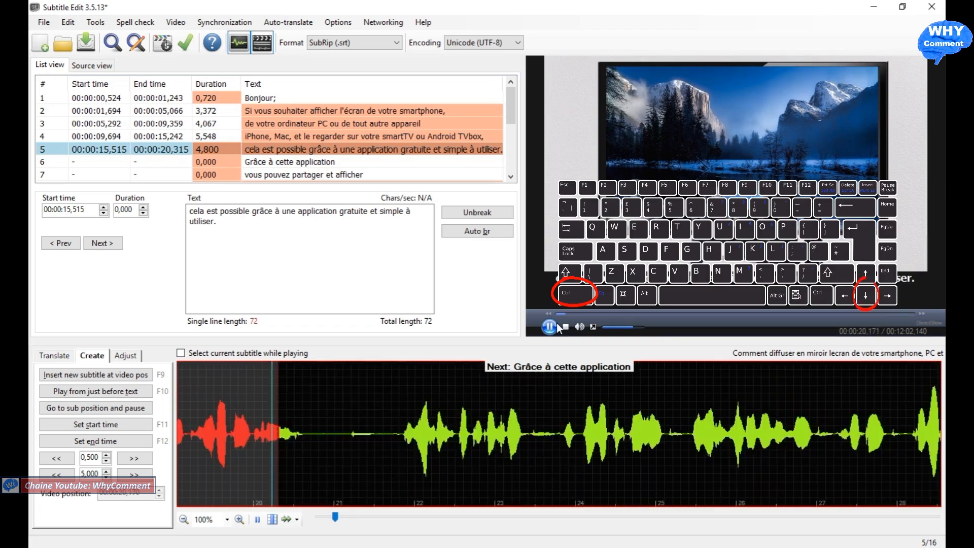
pyautogui.hotkey('ctrl', 'Down')
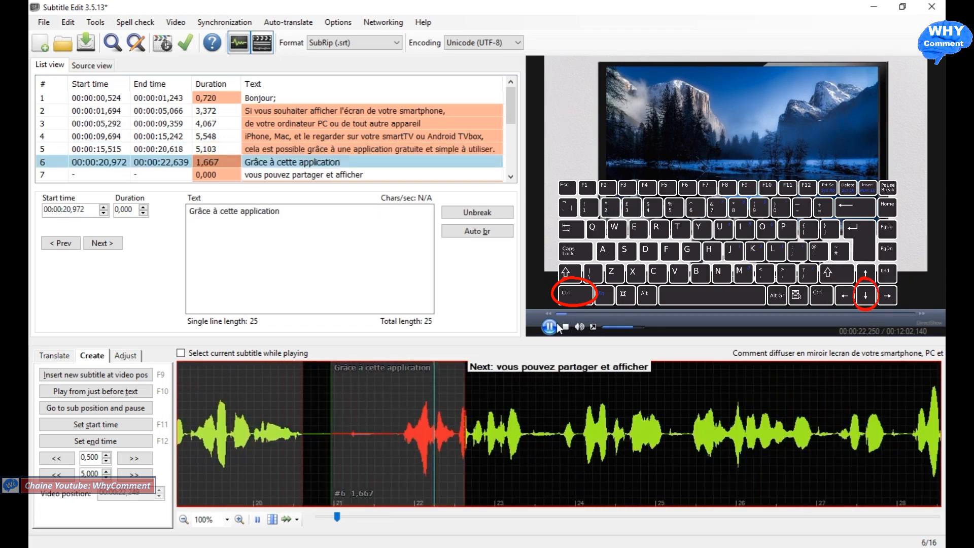
pyautogui.hotkey('ctrl', 'Down')
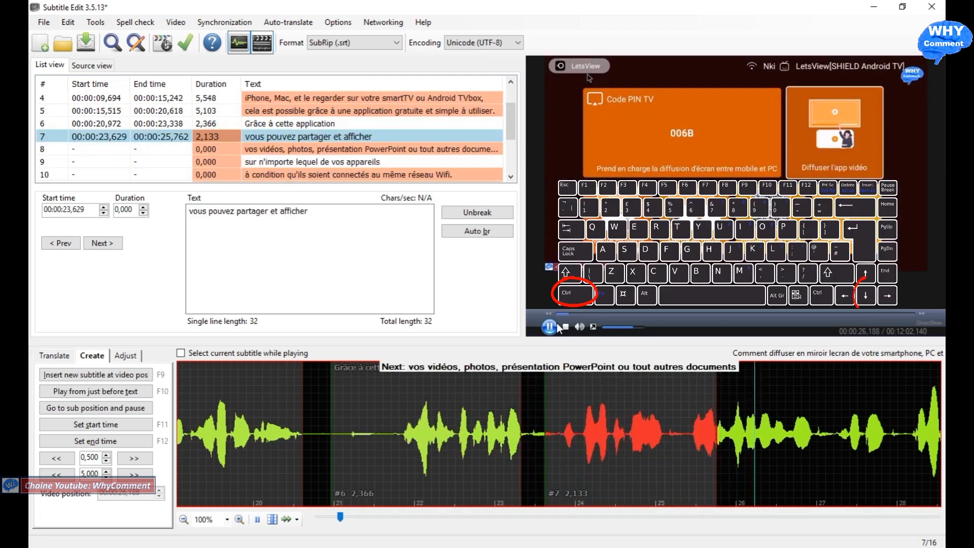
pyautogui.hotkey('ctrl', 'Down')
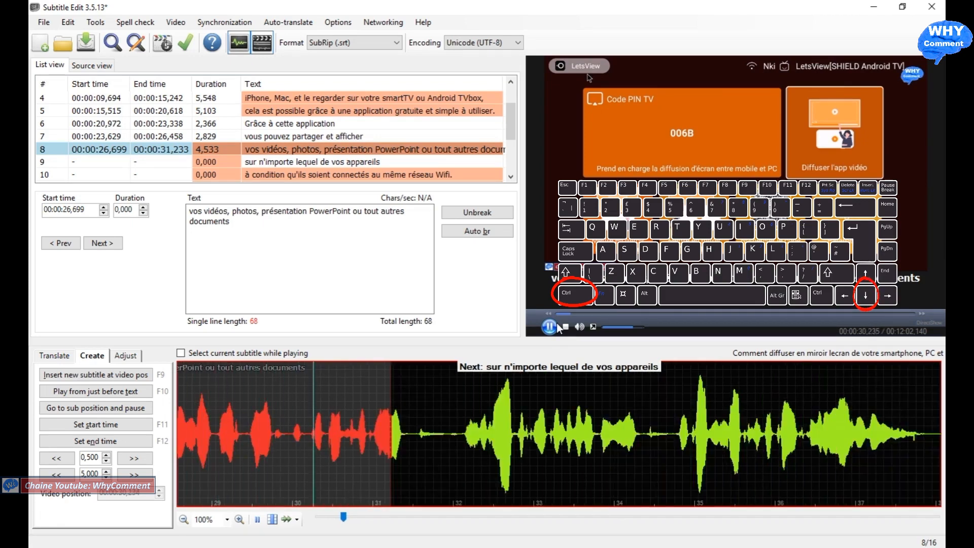
pyautogui.hotkey('ctrl', 'Down')
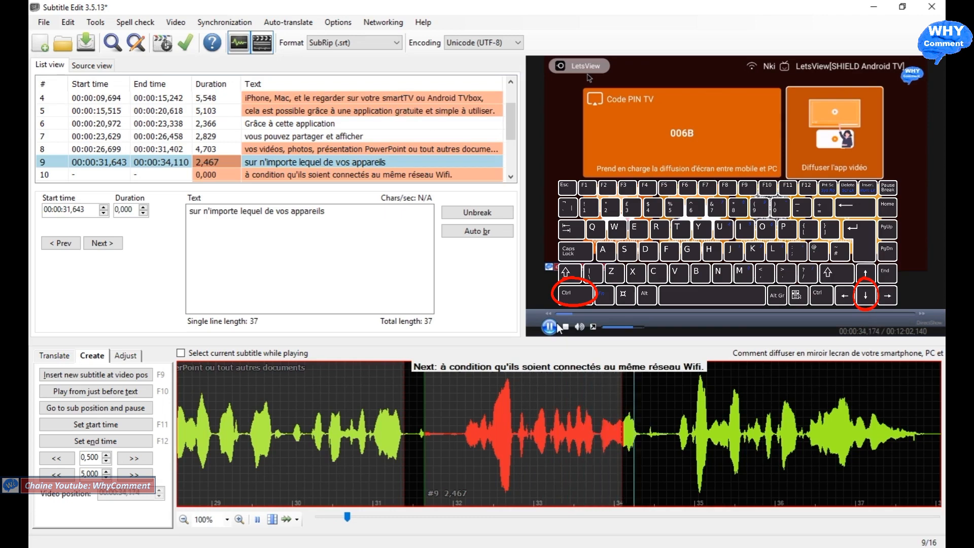
pyautogui.hotkey('ctrl', 'Down')
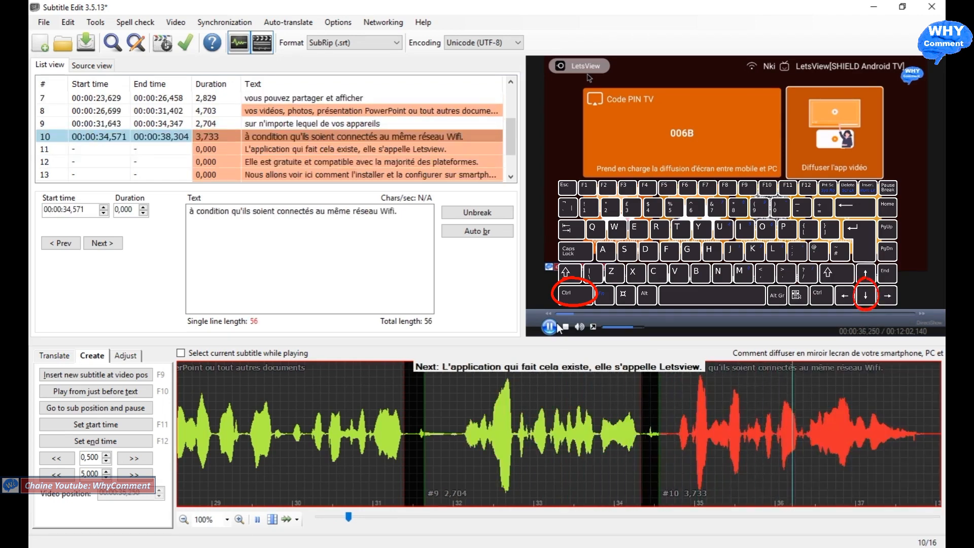
pyautogui.hotkey('ctrl', 'Down')
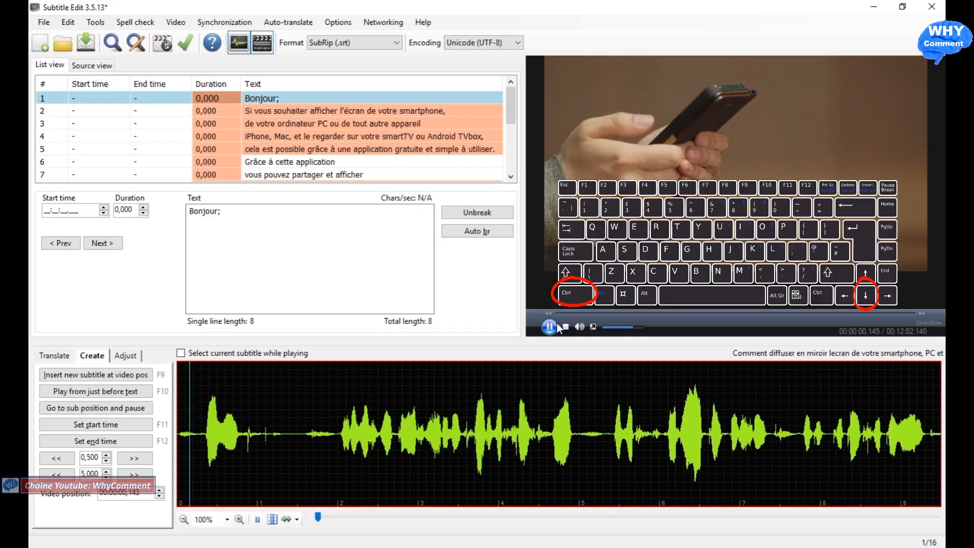
# Step: Run the live timing again during playback, from "Bonjour;" through "Mais elle est aussi compatible avec d'autres appareils."
pyautogui.press('ctrl')
pyautogui.hotkey('ctrl', 'Down')
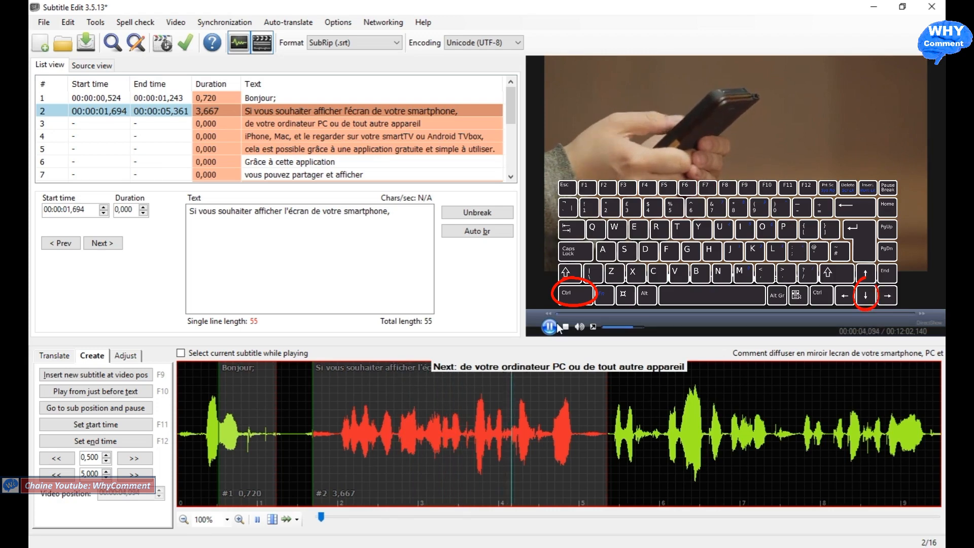
pyautogui.hotkey('ctrl', 'Down')
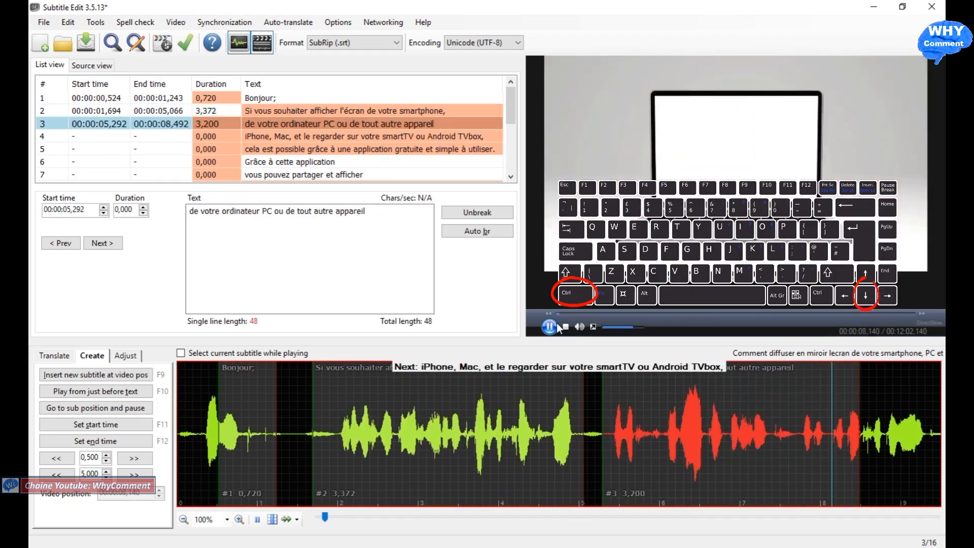
pyautogui.hotkey('ctrl', 'Down')
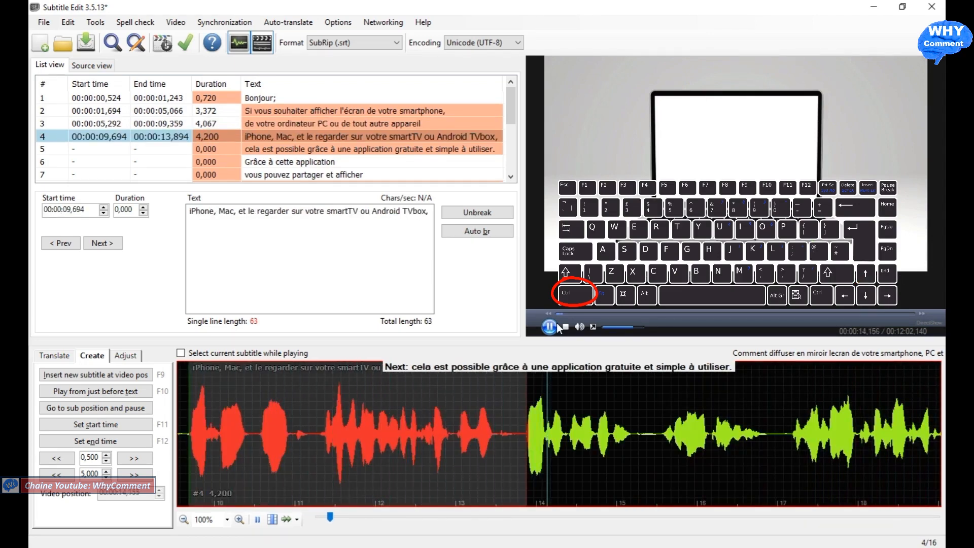
pyautogui.hotkey('ctrl', 'Down')
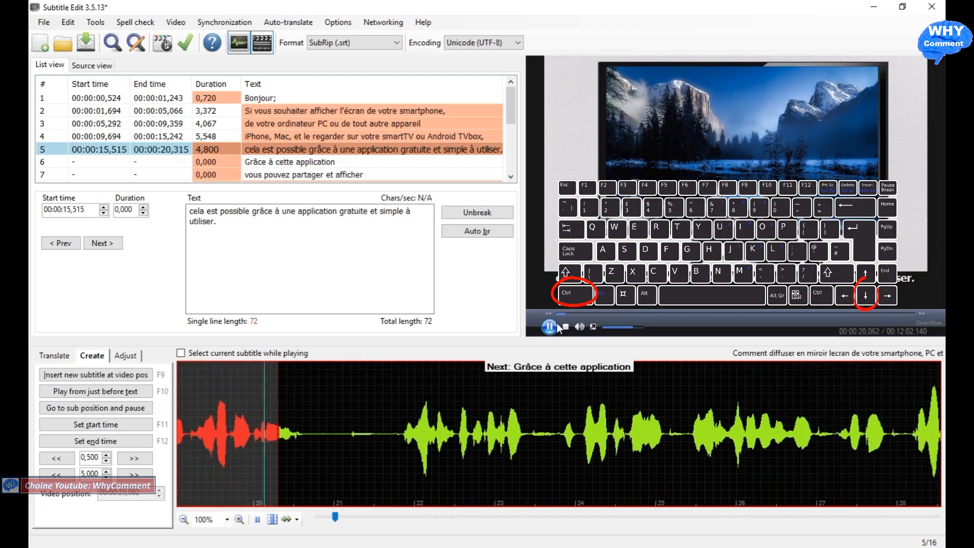
pyautogui.hotkey('ctrl', 'Down')
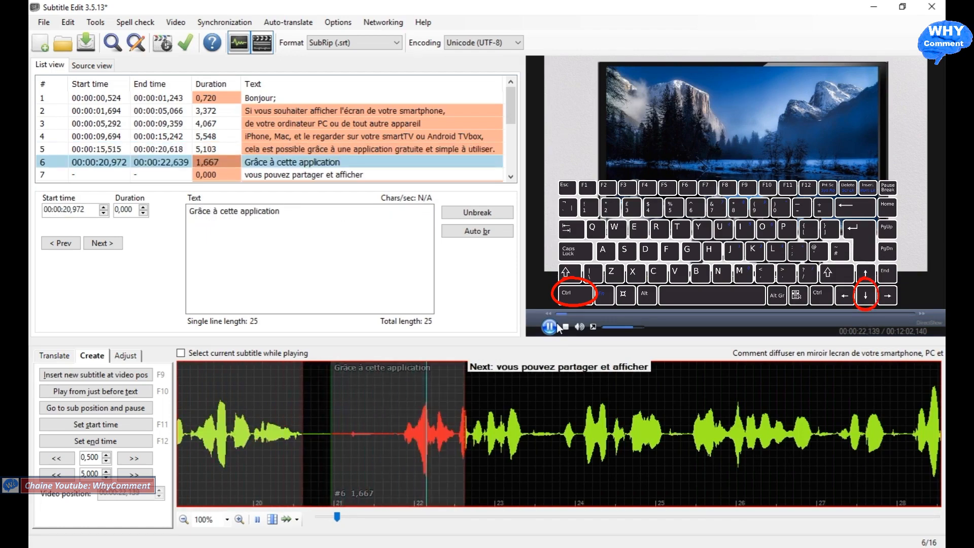
pyautogui.hotkey('ctrl', 'Down')
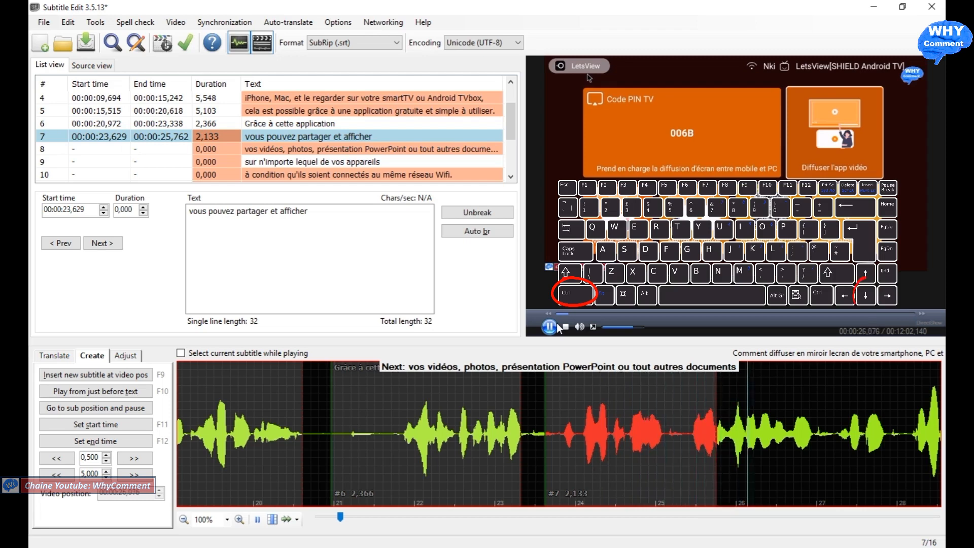
pyautogui.hotkey('ctrl', 'Down')
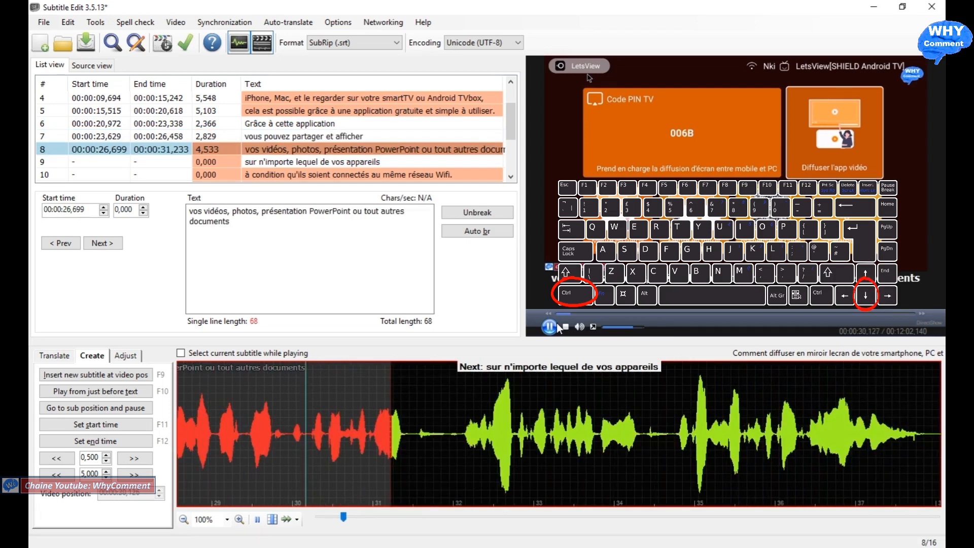
pyautogui.hotkey('ctrl', 'Down')
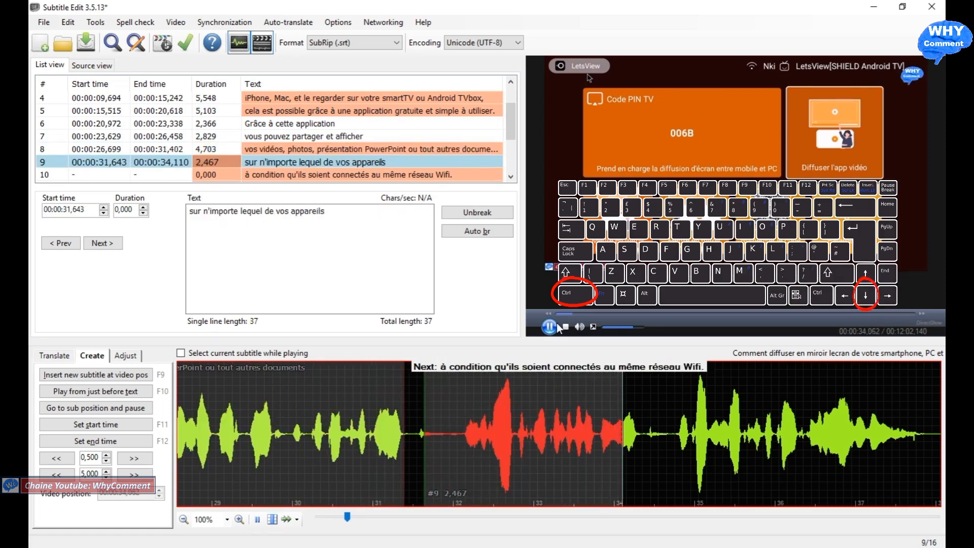
pyautogui.hotkey('ctrl', 'Down')
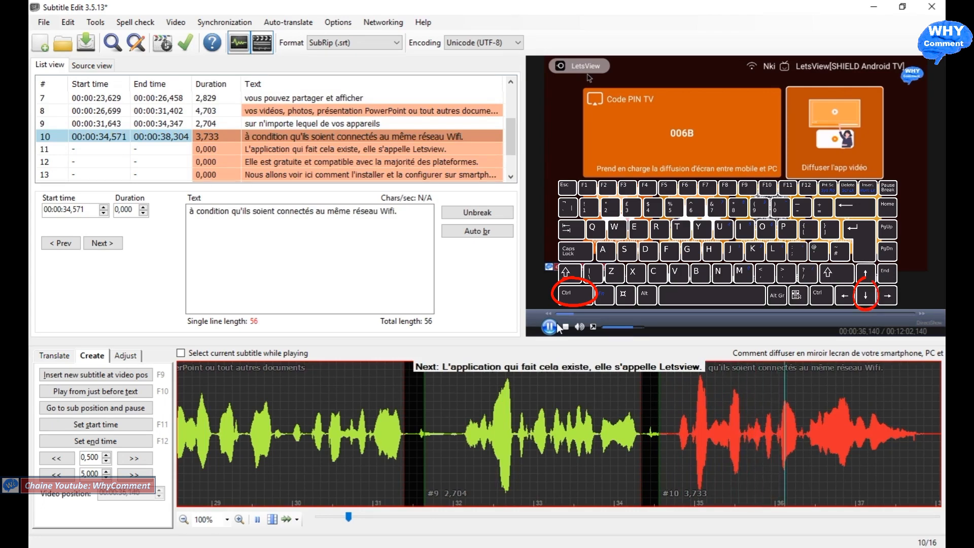
pyautogui.hotkey('ctrl', 'Down')
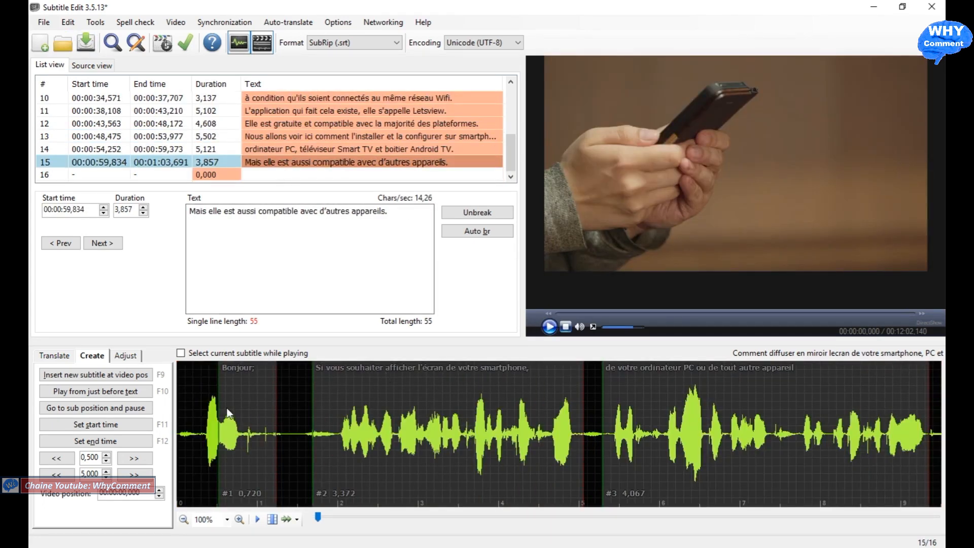
# Step: Check the timed subtitles over the video at several points up to about 53 seconds, and return to the start
pyautogui.click(245, 386)
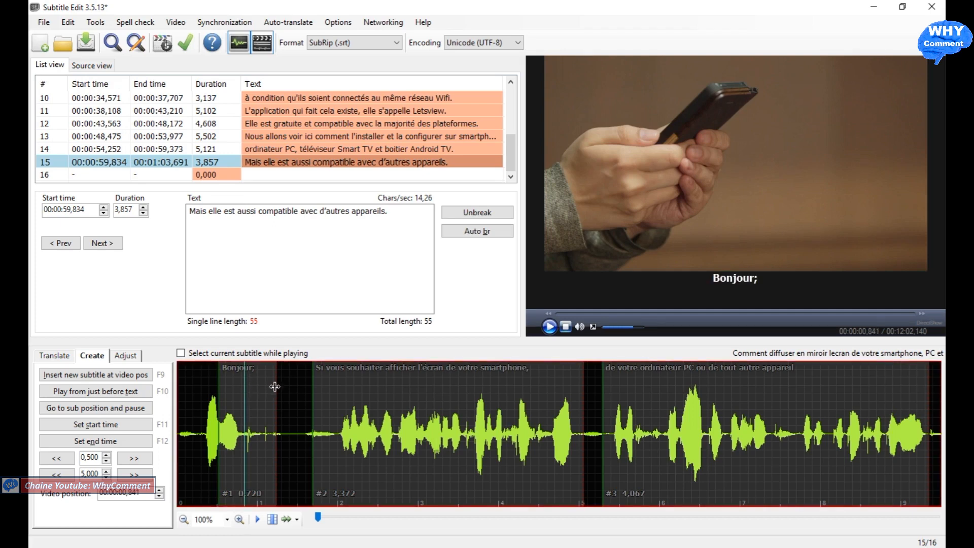
pyautogui.click(482, 406)
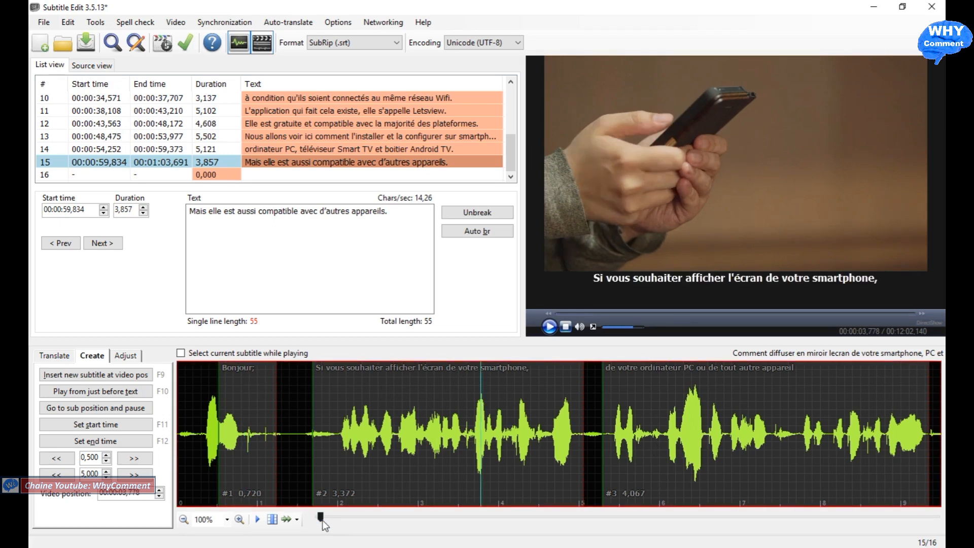
pyautogui.moveTo(321, 519); pyautogui.dragTo(364, 522)
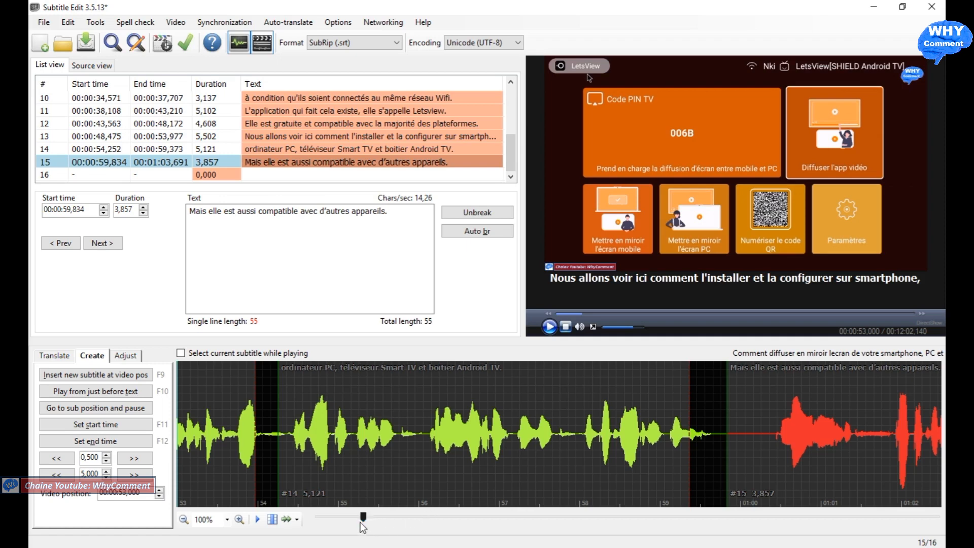
pyautogui.moveTo(350, 518); pyautogui.dragTo(313, 512)
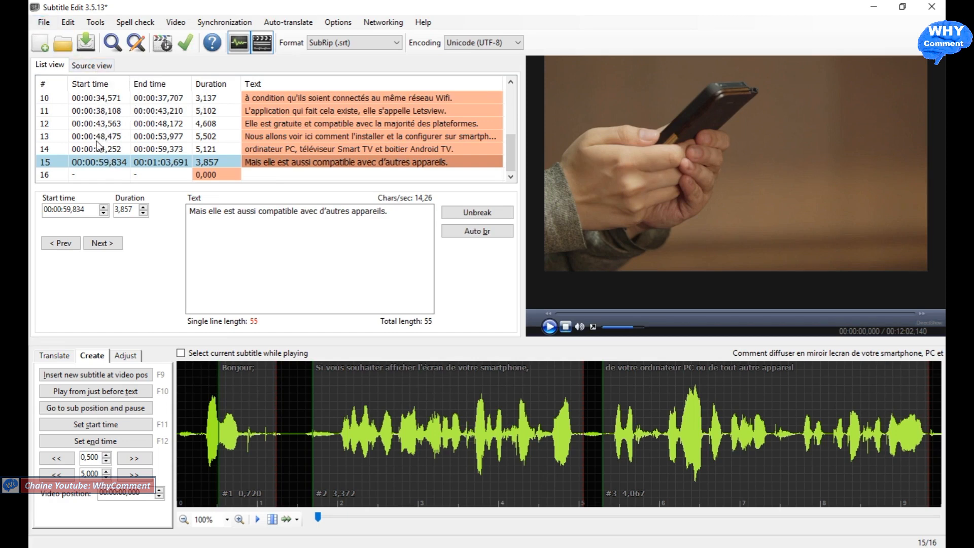
# Step: Save the subtitles as a SubRip file in the "Subtitle edit tutoriel" folder, keeping the suggested video title as the file name
pyautogui.click(50, 23)
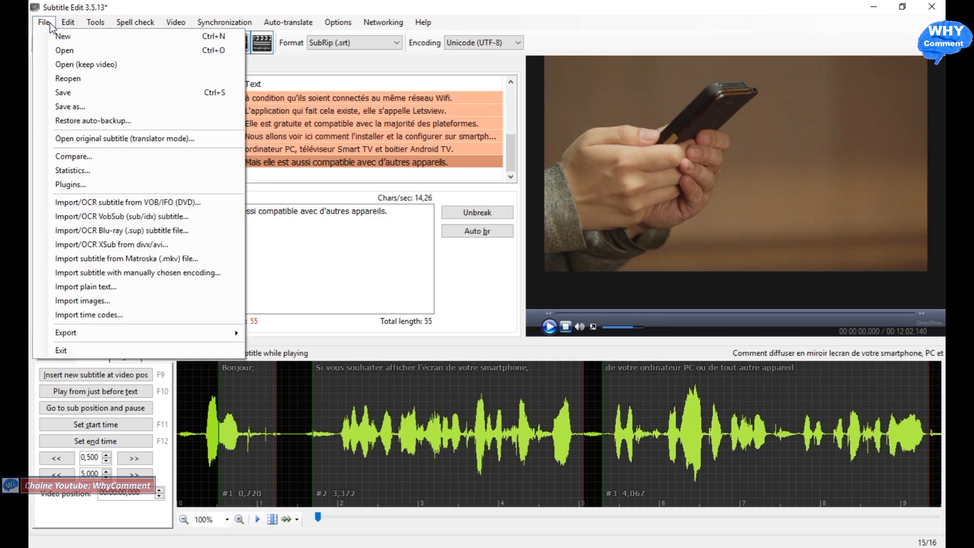
pyautogui.click(68, 98)
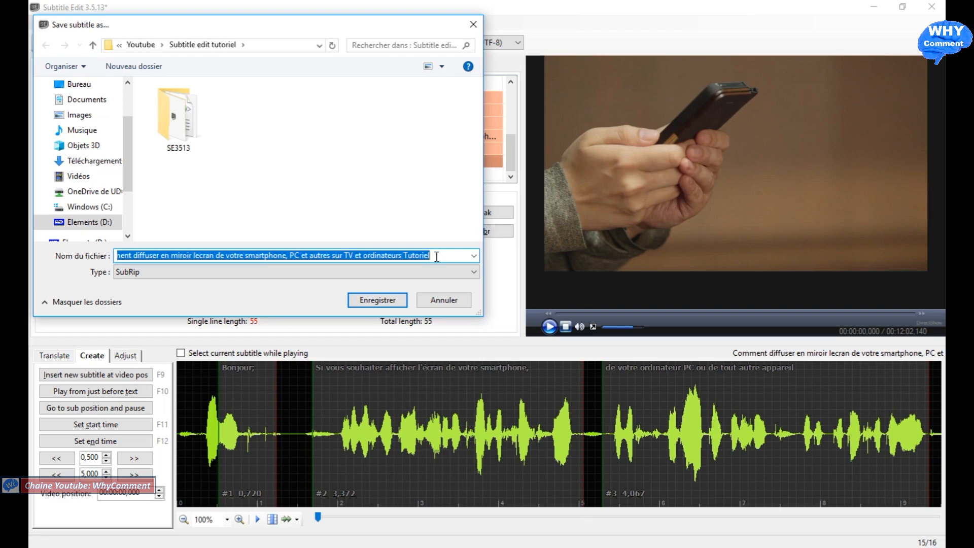
pyautogui.click(376, 301)
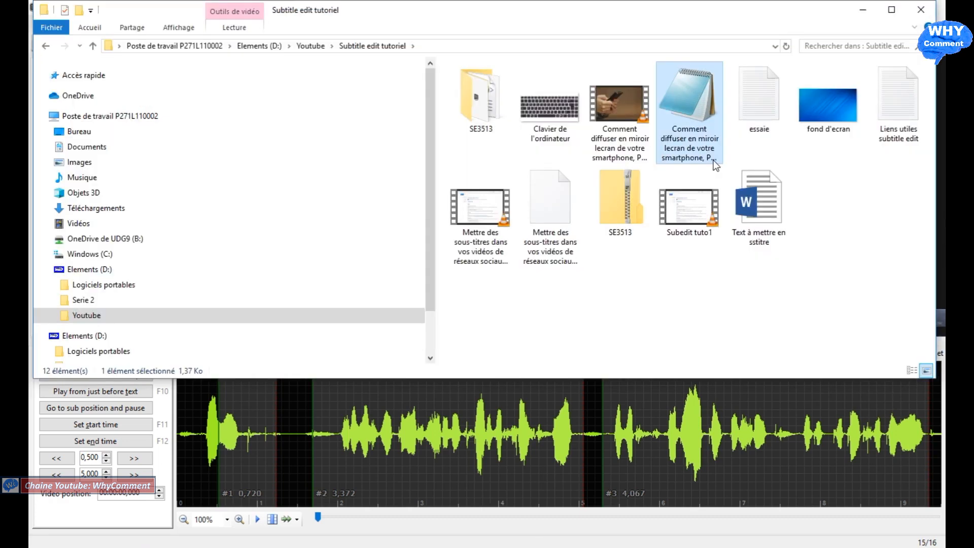
# Step: Switch to File Explorer, open the saved subtitle file in Notepad, and examine its line numbers, time codes and text
pyautogui.click(715, 163)
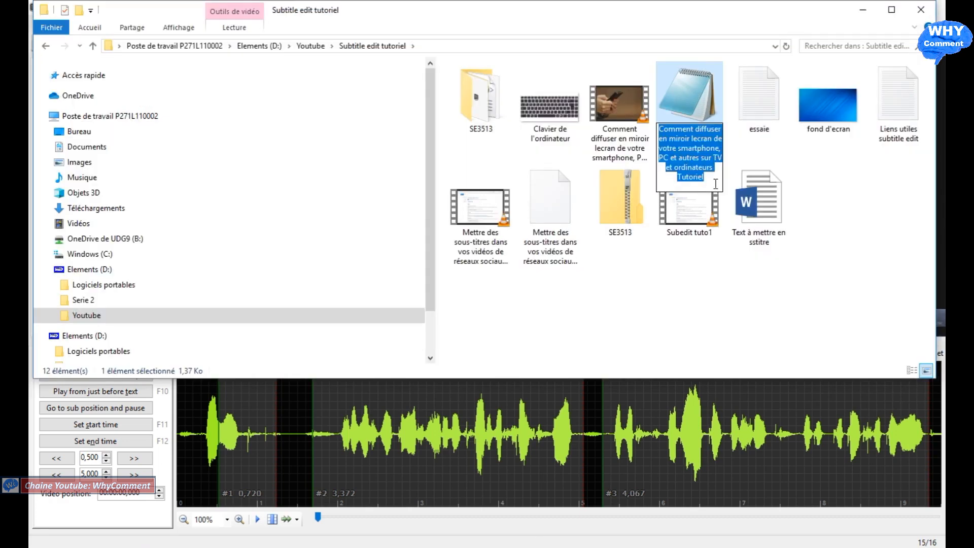
pyautogui.click(689, 102)
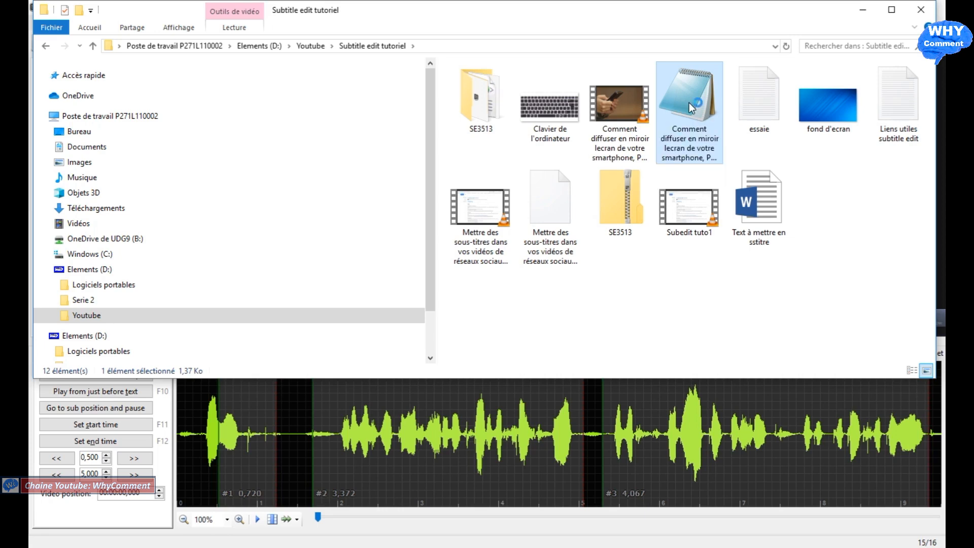
pyautogui.doubleClick(689, 102)
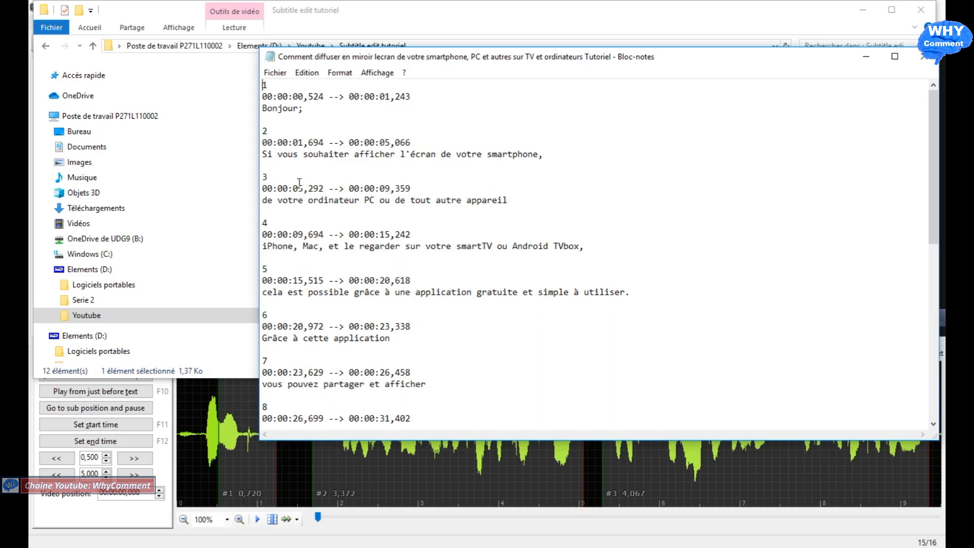
pyautogui.moveTo(329, 142); pyautogui.dragTo(248, 133)
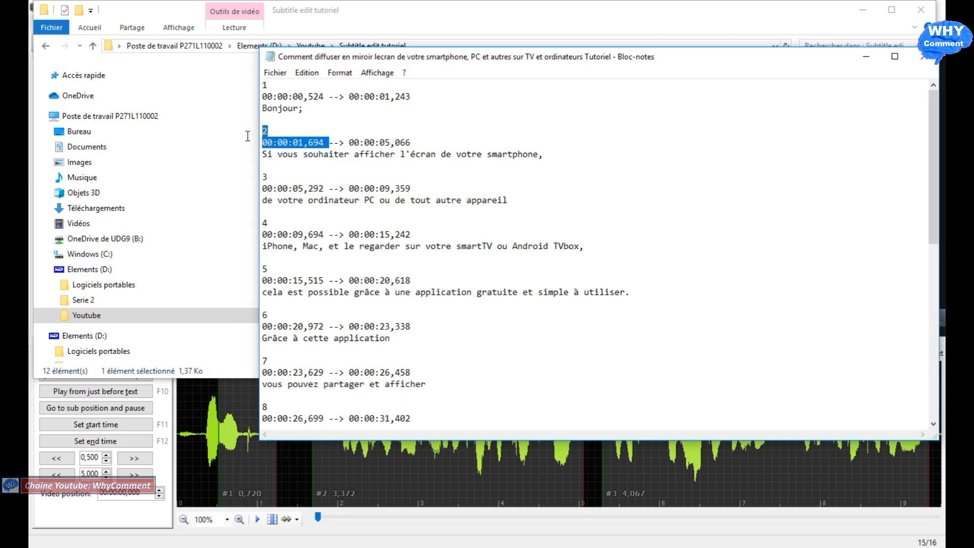
pyautogui.moveTo(933, 189)
pyautogui.mouseDown()
pyautogui.moveTo(933, 350)
pyautogui.moveTo(945, 374)
pyautogui.moveTo(934, 189)
pyautogui.mouseUp()
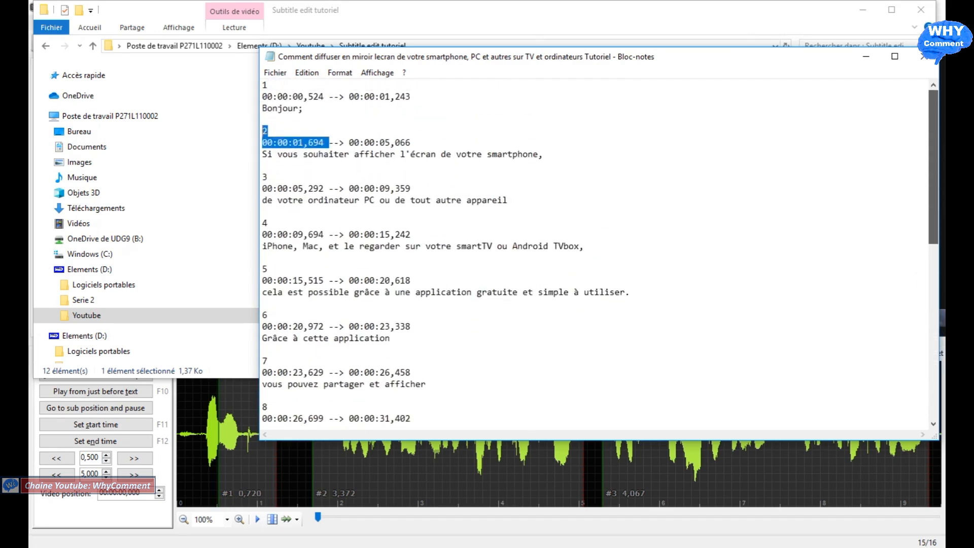
pyautogui.click(642, 199)
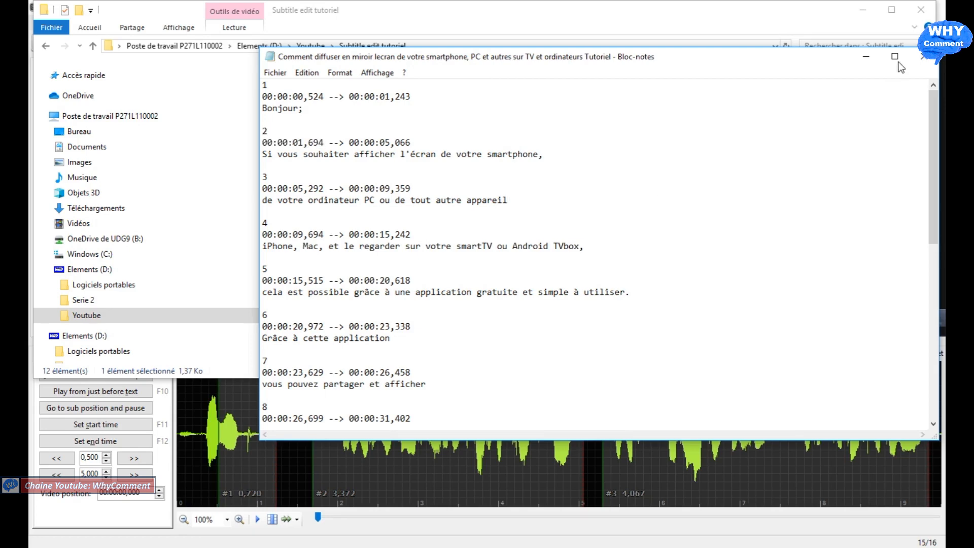
# Step: Close the Notepad file, return to Subtitle Edit, and translate all subtitles from French to English with Google Translate, accepting the translated lines
pyautogui.click(922, 58)
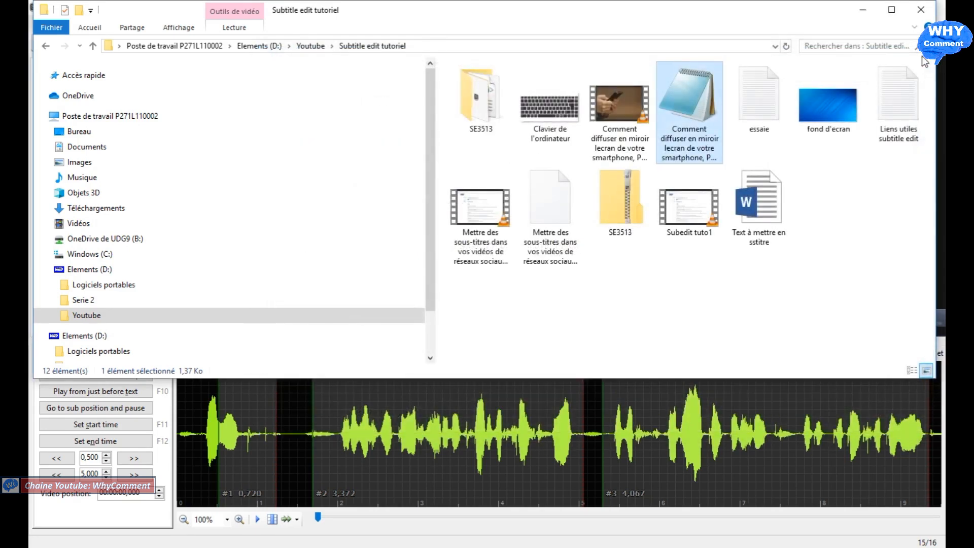
pyautogui.click(868, 8)
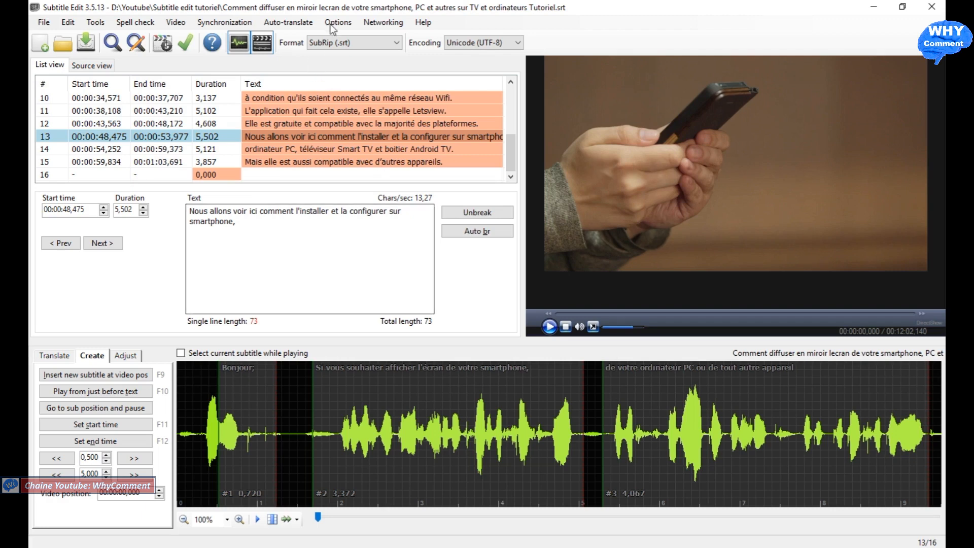
pyautogui.click(292, 24)
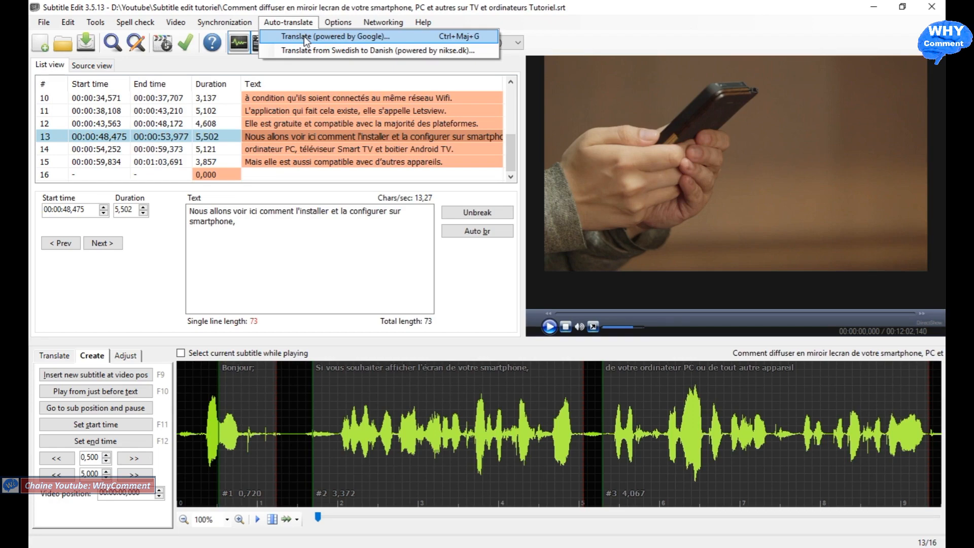
pyautogui.click(303, 36)
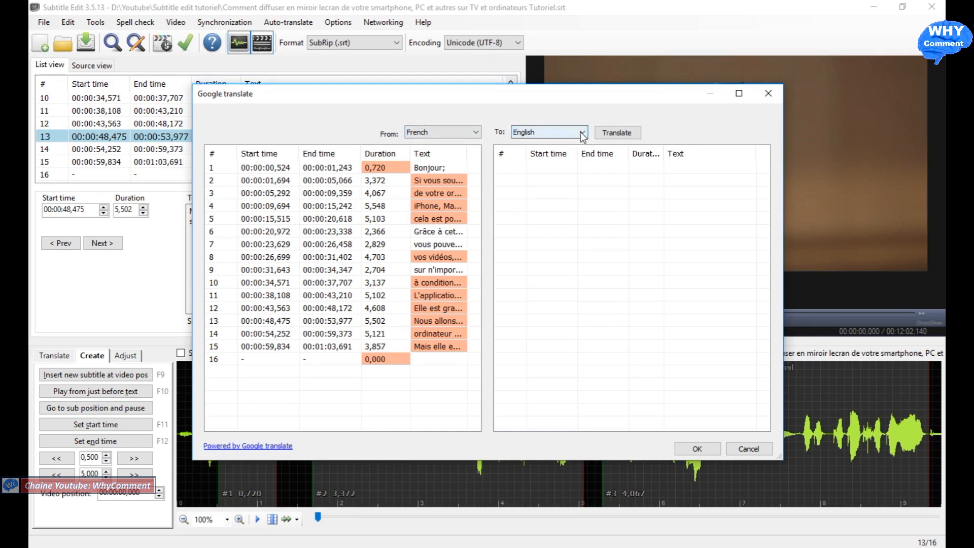
pyautogui.click(616, 130)
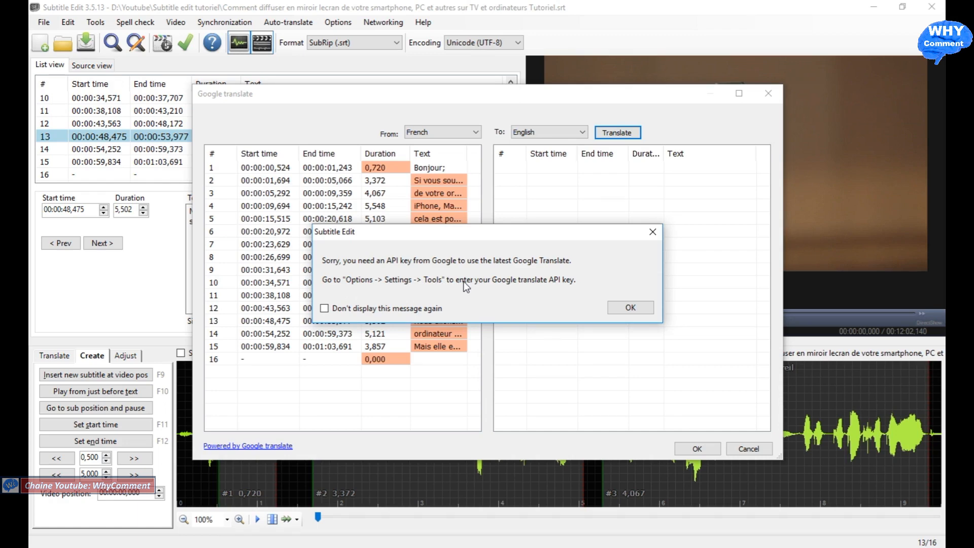
pyautogui.click(659, 236)
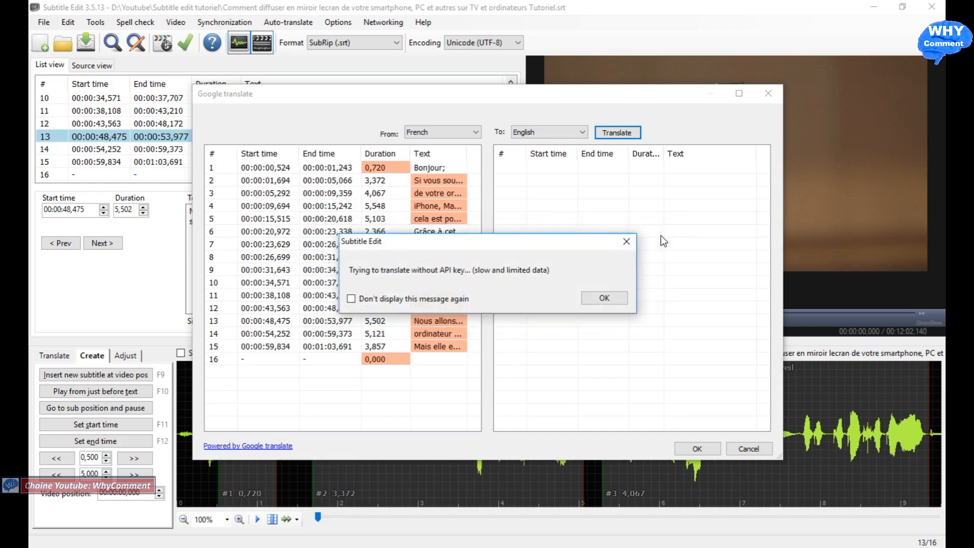
pyautogui.click(605, 297)
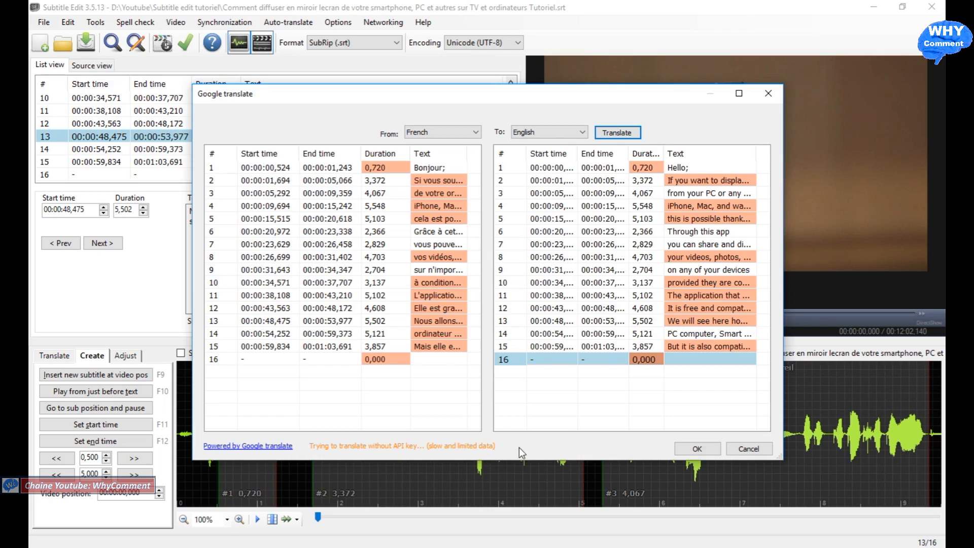
pyautogui.click(697, 448)
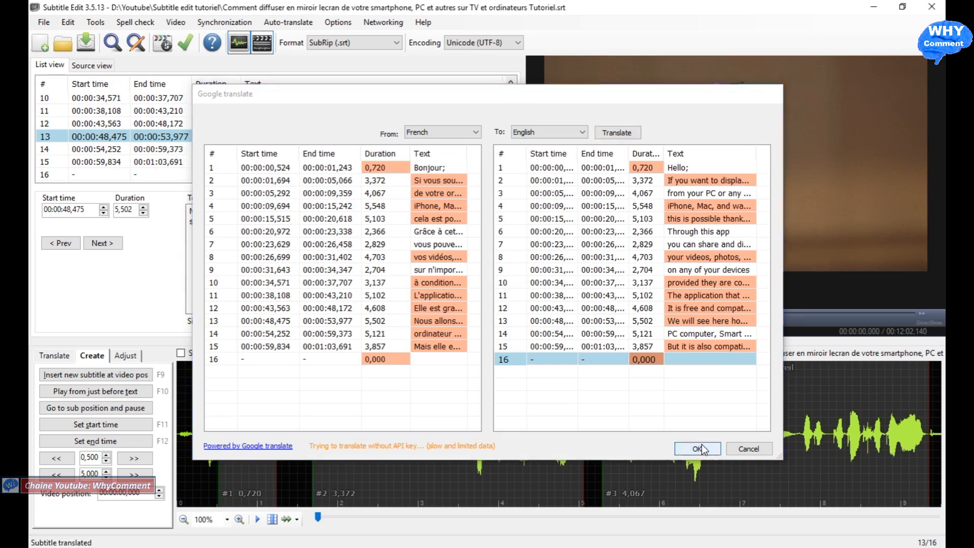